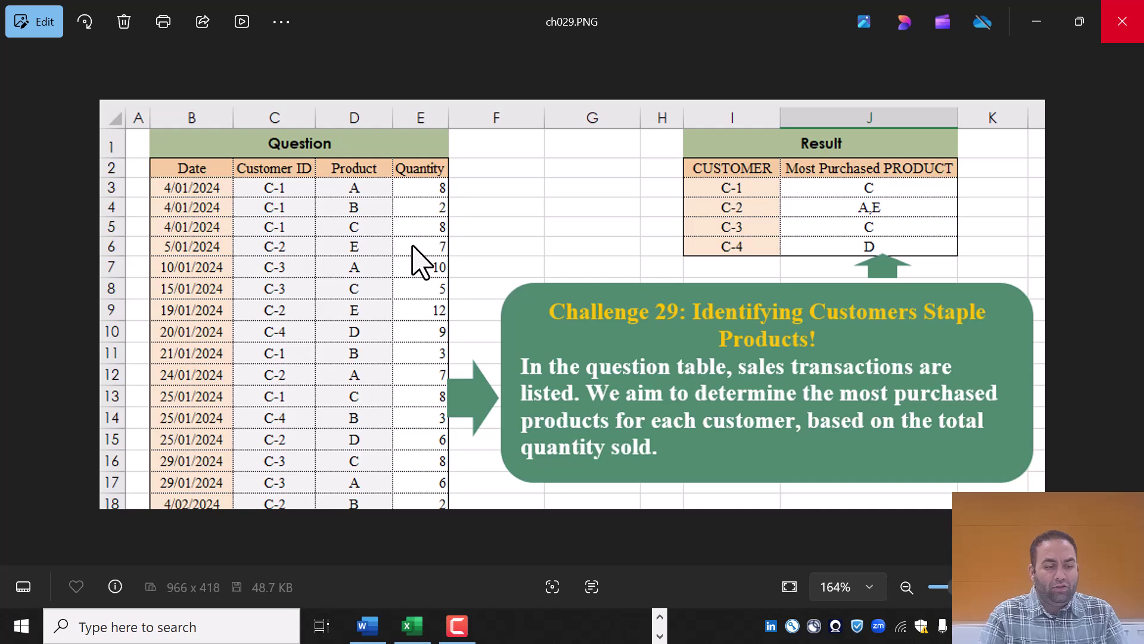
{"action": "type", "text": "omidbi."}
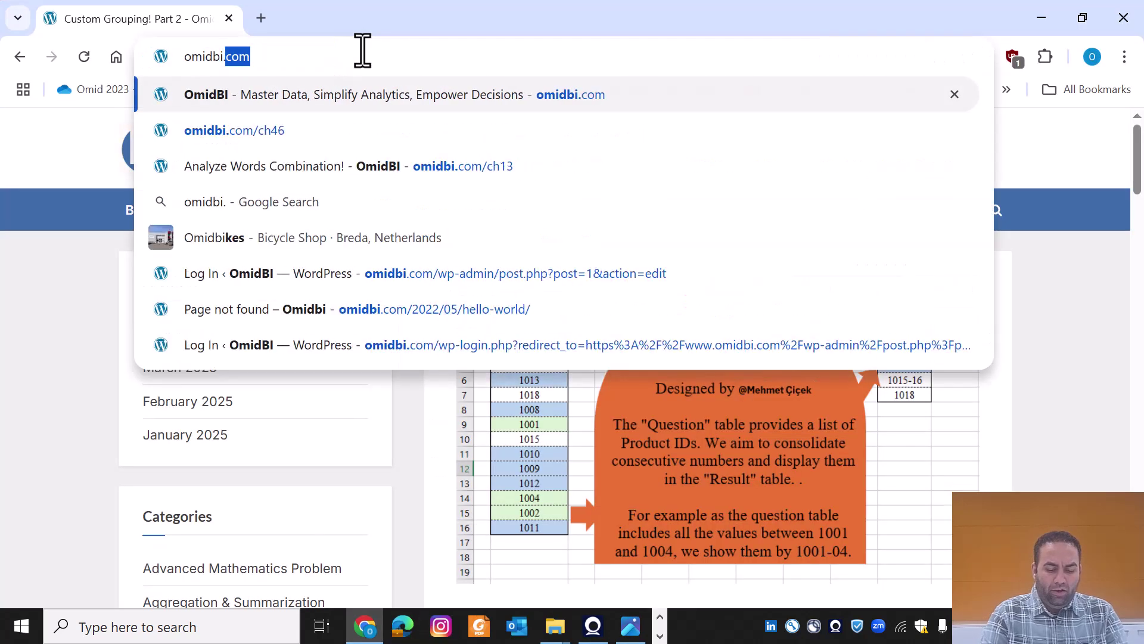
{"action": "type", "text": "com/ch2"}
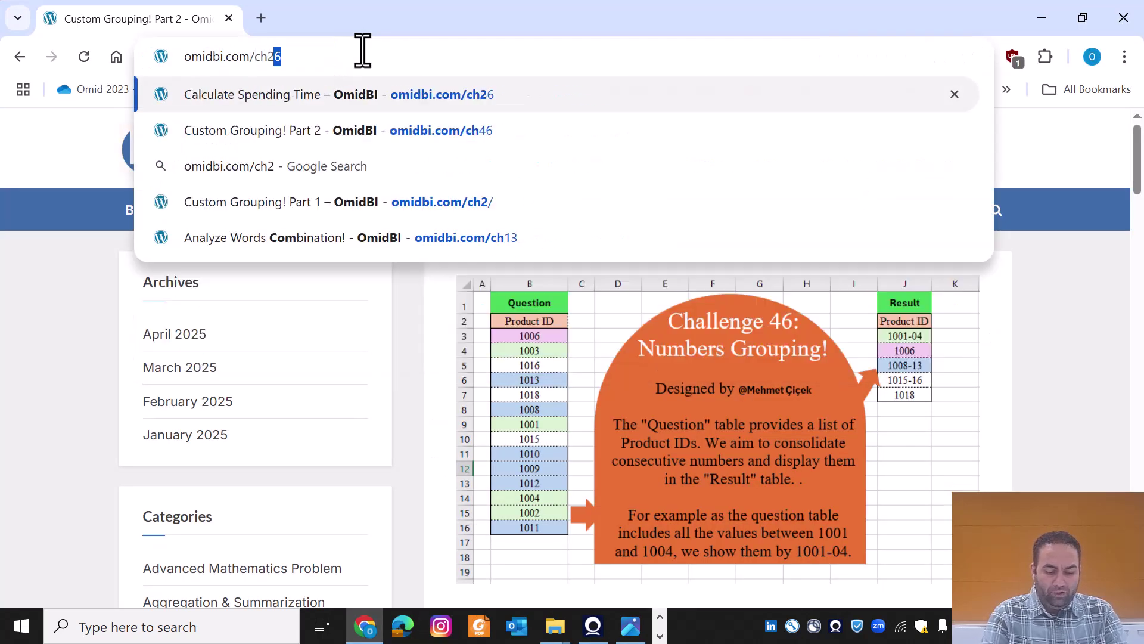
{"action": "type", "text": "9"}
Load the omidbi.com/ch29 challenge page and expand the first Power Query solution's code
{"action": "key", "text": "Return"}
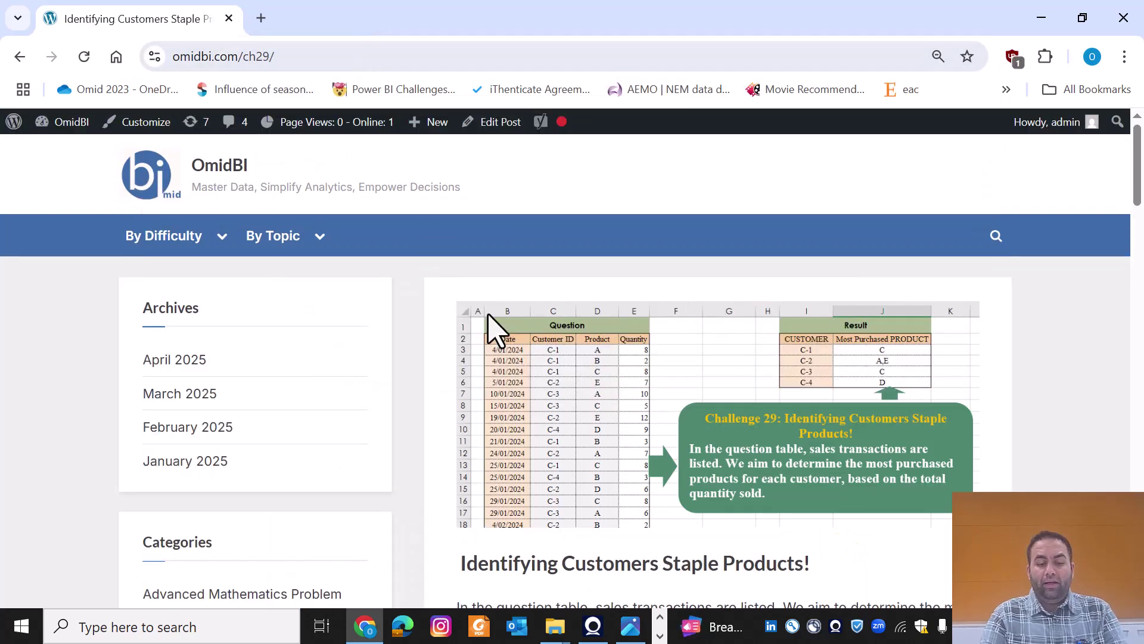
{"action": "scroll", "coordinate": [580, 488], "scroll_direction": "down", "scroll_amount": 5}
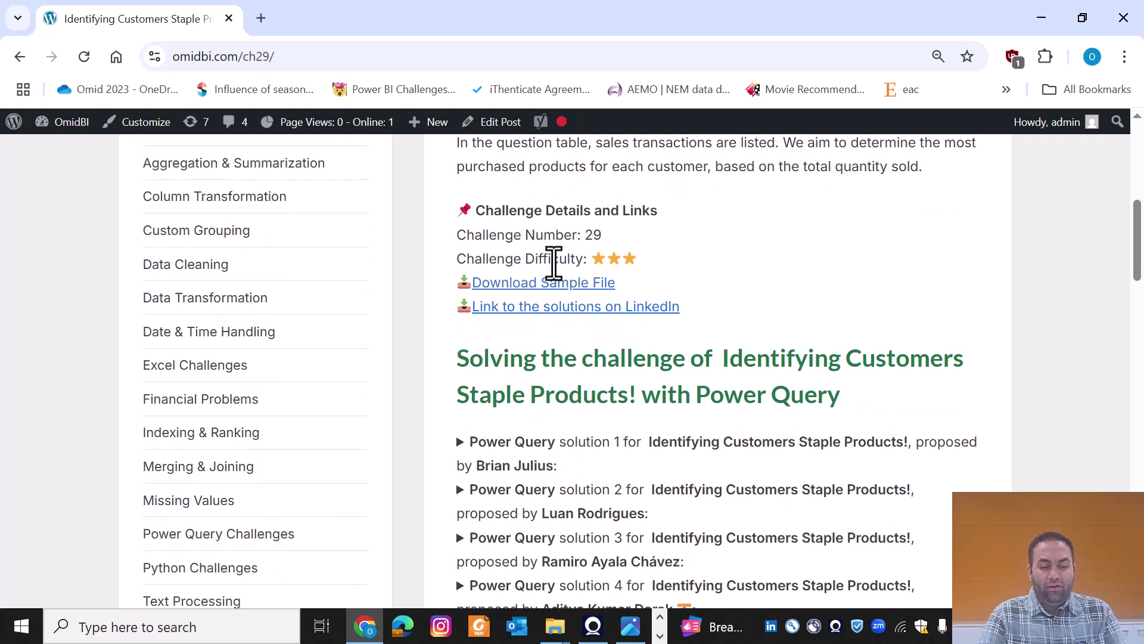
{"action": "scroll", "coordinate": [582, 468], "scroll_direction": "down", "scroll_amount": 2}
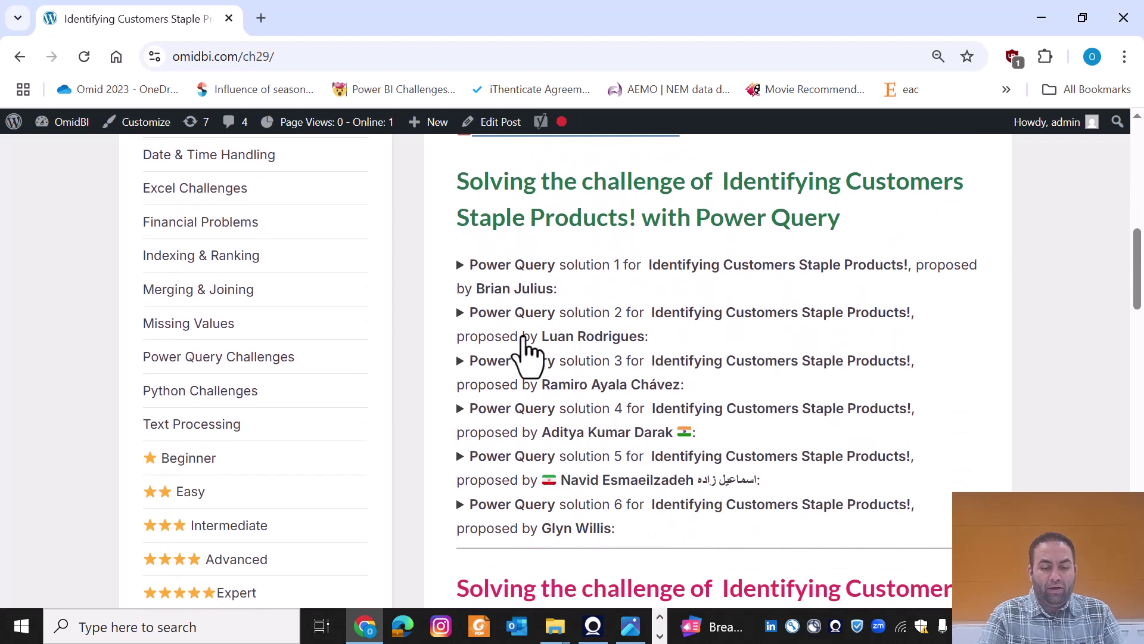
{"action": "left_click", "coordinate": [462, 265]}
{"action": "scroll", "coordinate": [485, 396], "scroll_direction": "down", "scroll_amount": 5}
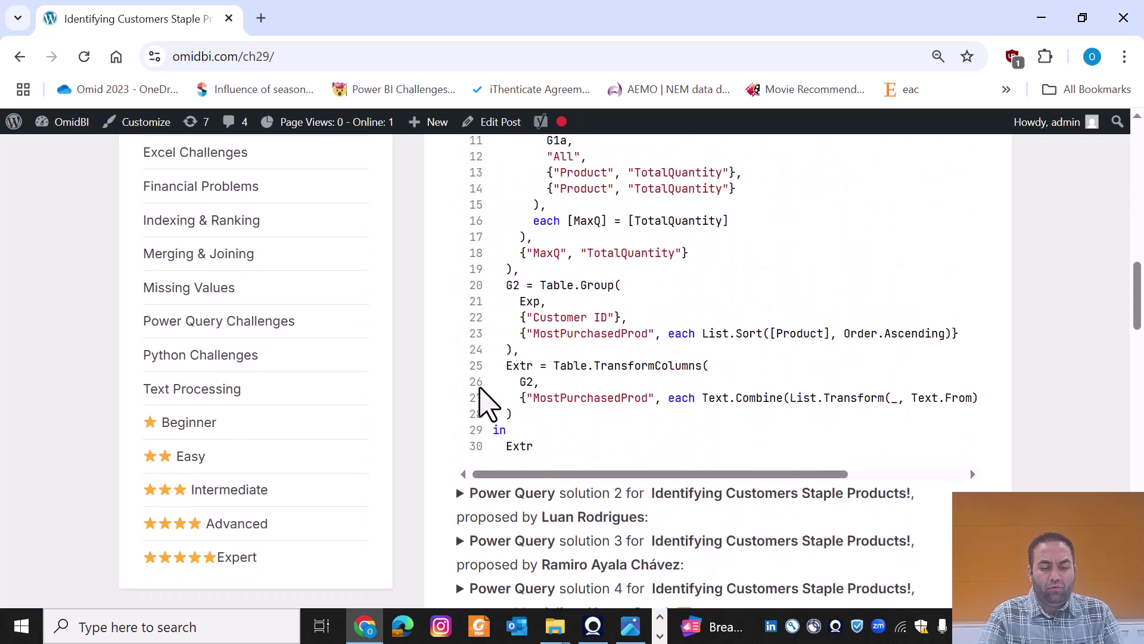
{"action": "scroll", "coordinate": [487, 402], "scroll_direction": "down", "scroll_amount": 5}
{"action": "scroll", "coordinate": [485, 402], "scroll_direction": "up", "scroll_amount": 3}
{"action": "scroll", "coordinate": [485, 402], "scroll_direction": "down", "scroll_amount": 5}
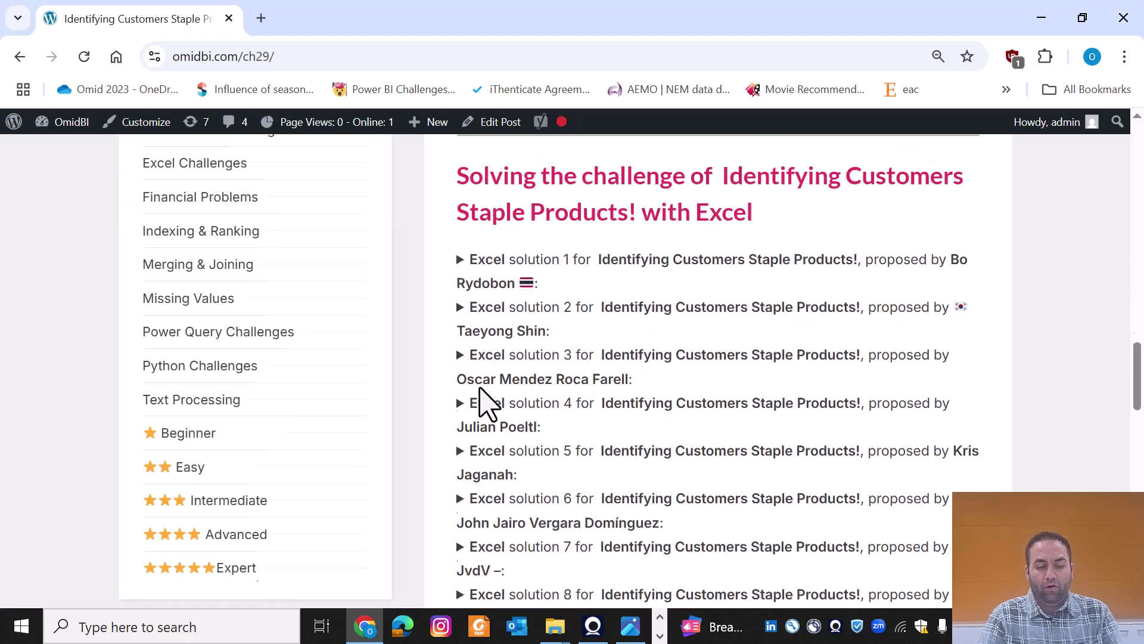
{"action": "scroll", "coordinate": [486, 403], "scroll_direction": "down", "scroll_amount": 3}
{"action": "scroll", "coordinate": [486, 403], "scroll_direction": "down", "scroll_amount": 3}
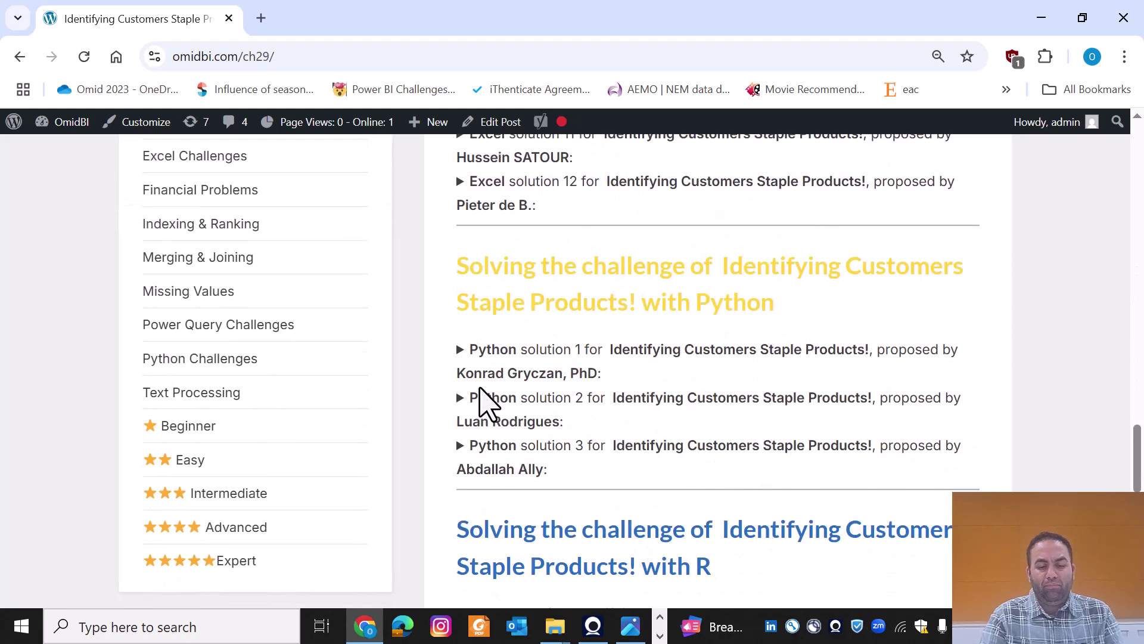
{"action": "scroll", "coordinate": [486, 402], "scroll_direction": "down", "scroll_amount": 1}
{"action": "scroll", "coordinate": [486, 402], "scroll_direction": "down", "scroll_amount": 1}
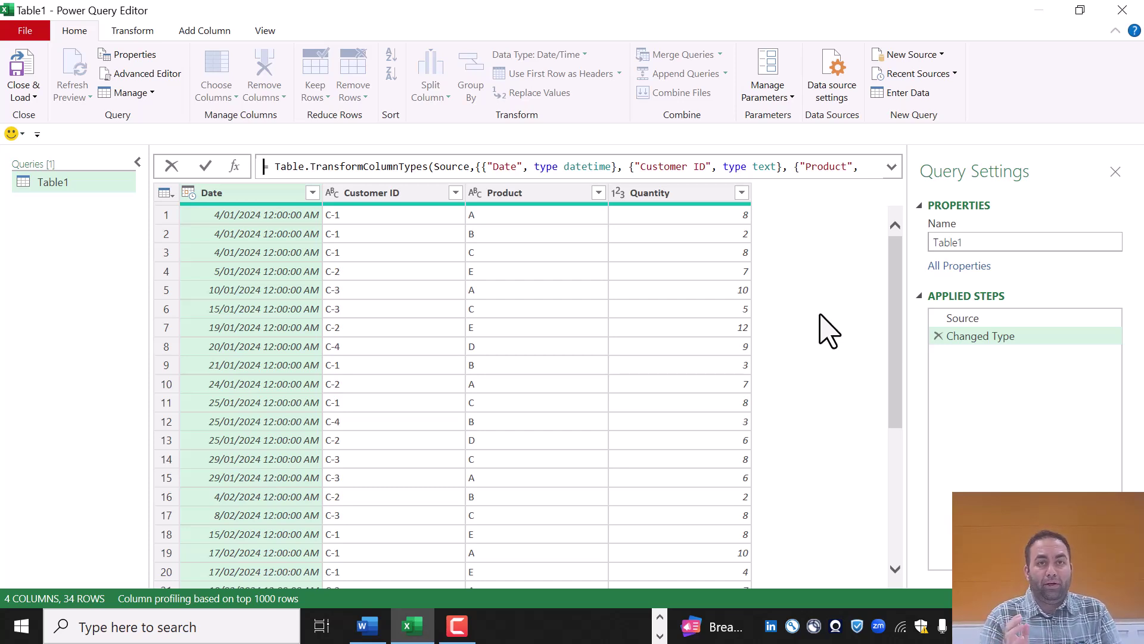
Group Customer ID and Product with a Sum of Quantity in a new column named Quantity
{"action": "left_click", "coordinate": [389, 209]}
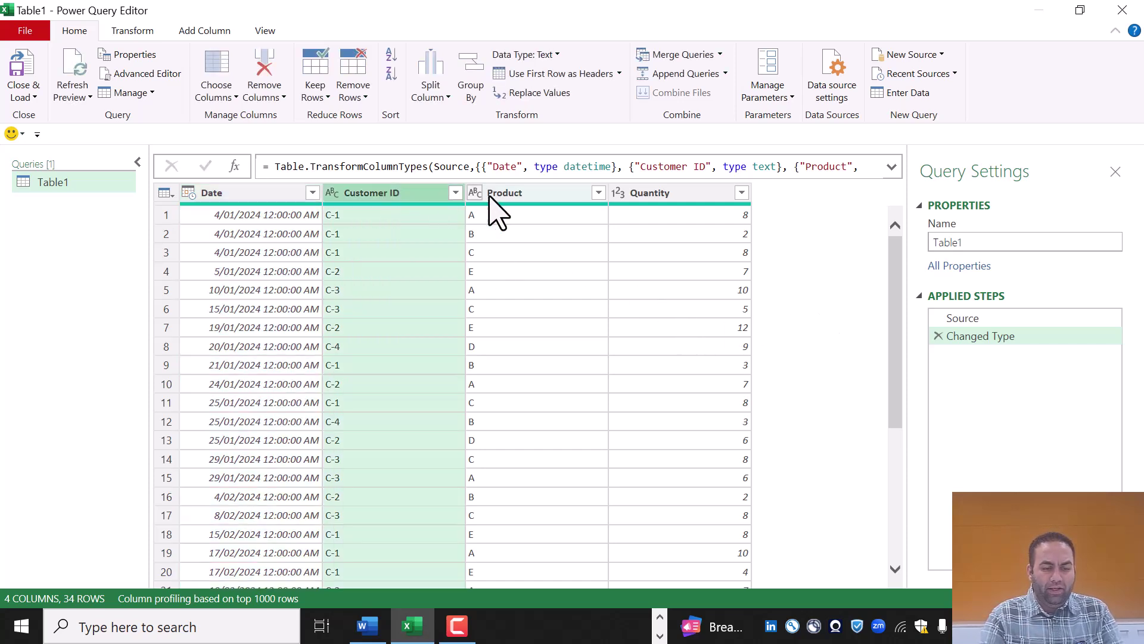
{"action": "left_click", "coordinate": [508, 204], "text": "ctrl"}
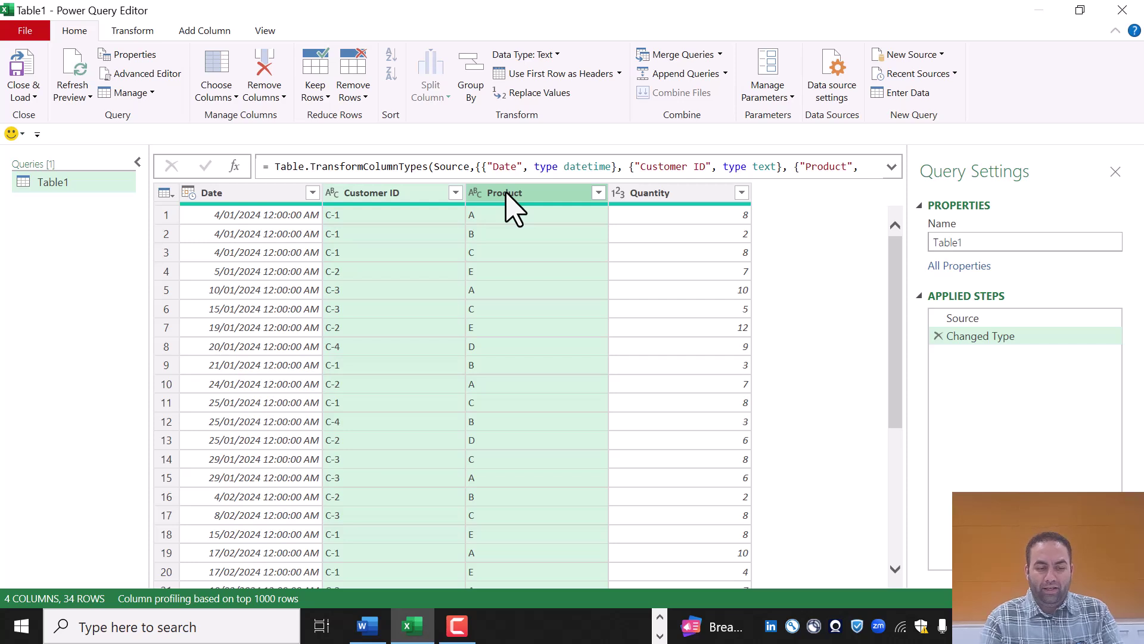
{"action": "right_click", "coordinate": [391, 207]}
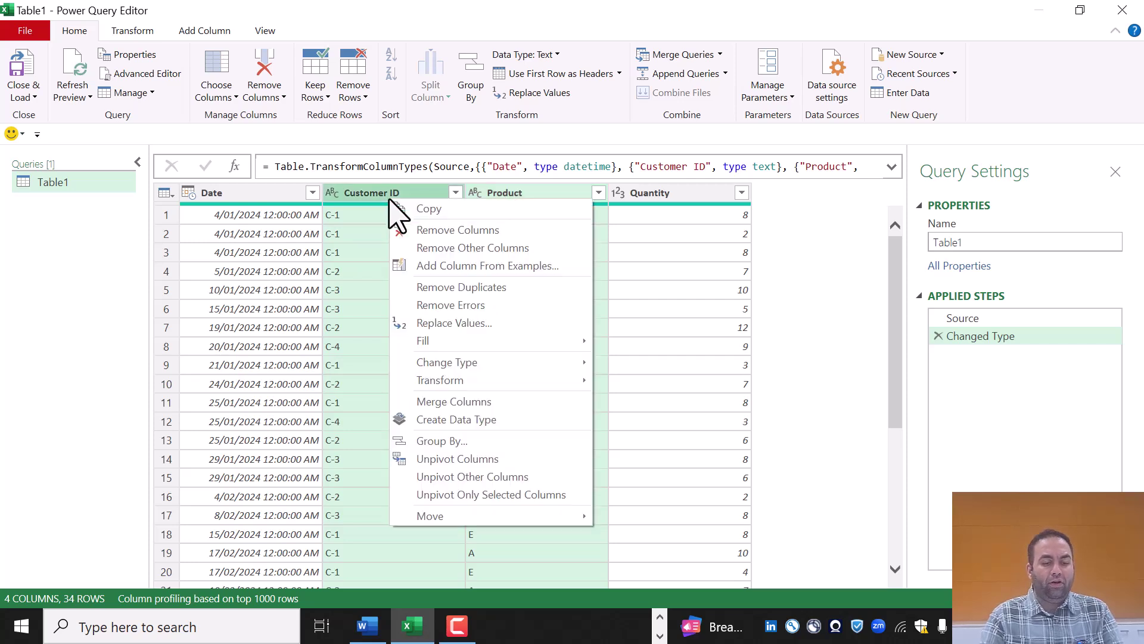
{"action": "left_click", "coordinate": [465, 444]}
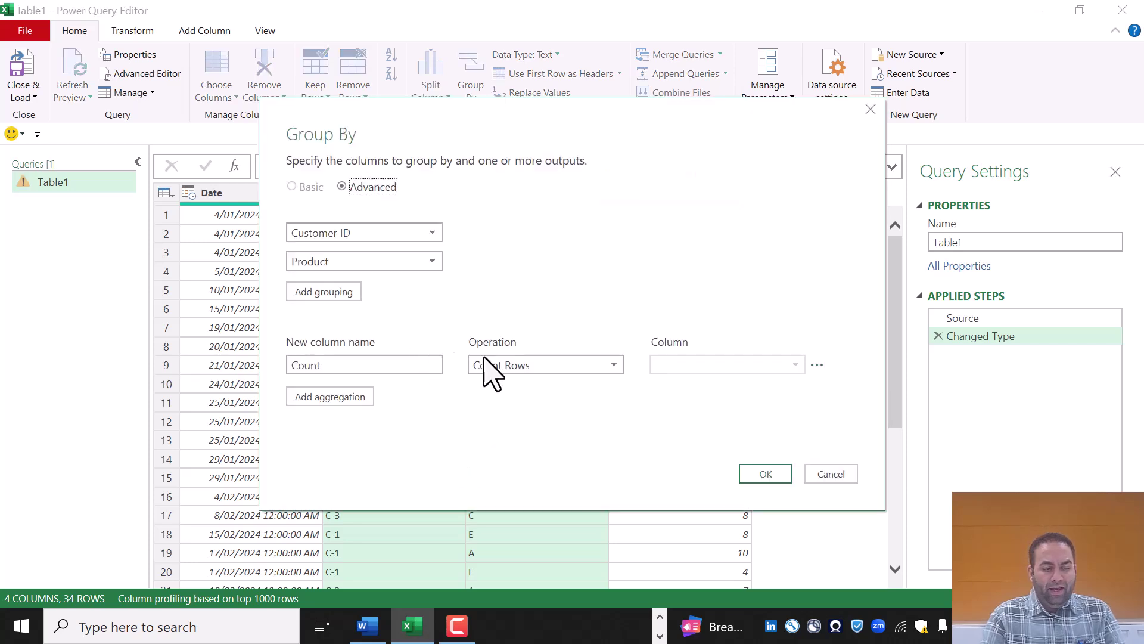
{"action": "left_click", "coordinate": [540, 367]}
{"action": "left_click", "coordinate": [514, 383]}
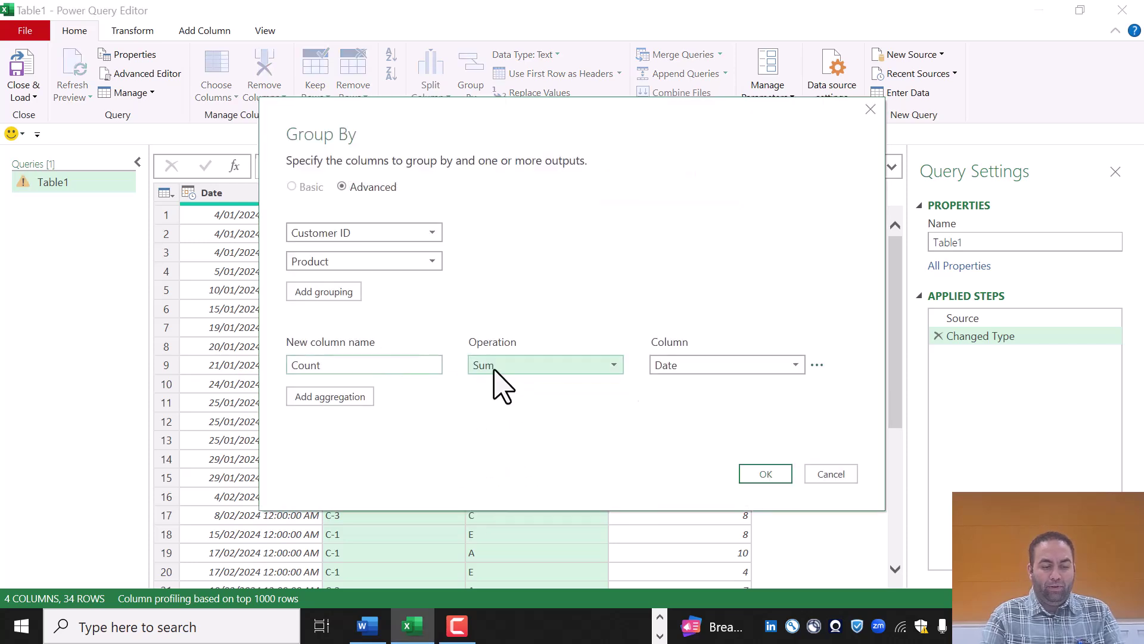
{"action": "left_click", "coordinate": [689, 367]}
{"action": "left_click", "coordinate": [682, 438]}
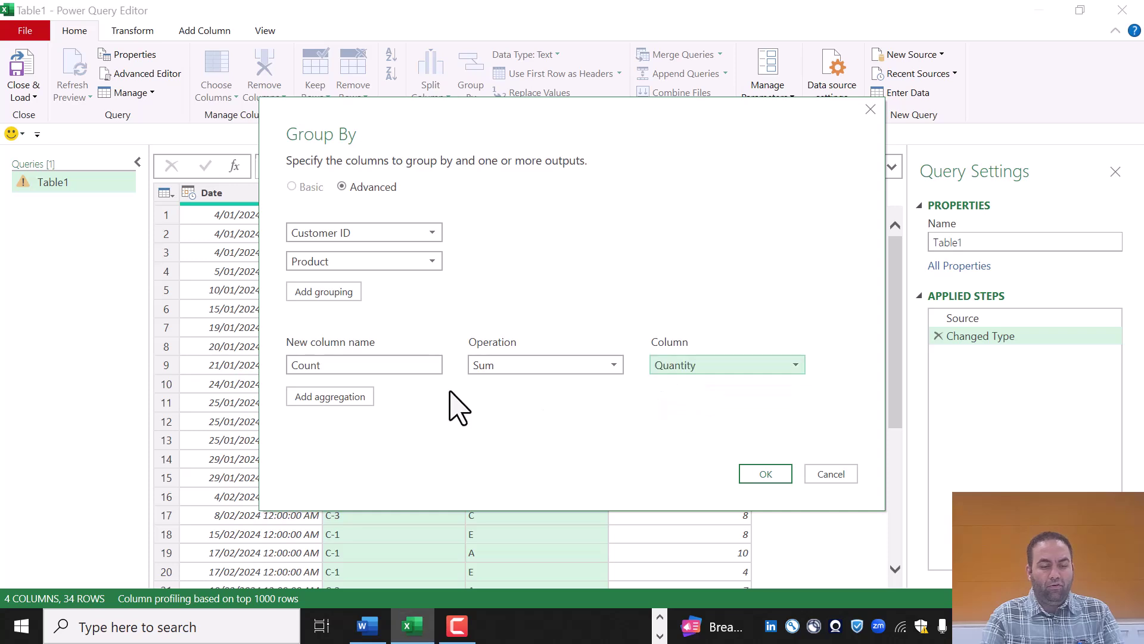
{"action": "double_click", "coordinate": [359, 367]}
{"action": "type", "text": "Quantity"}
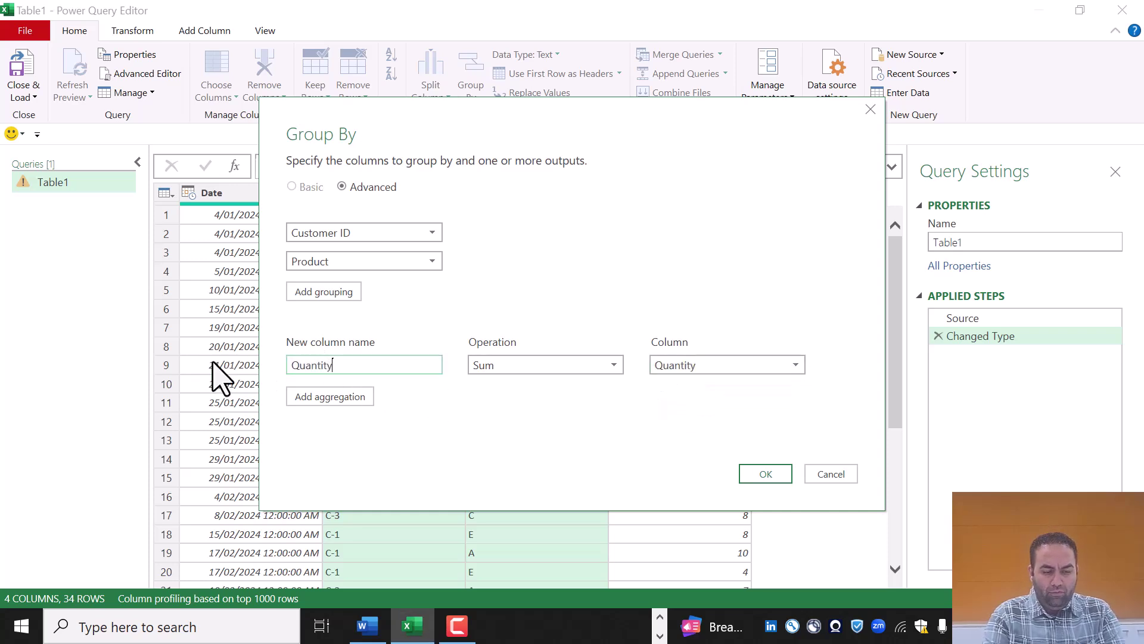
{"action": "left_click", "coordinate": [766, 474]}
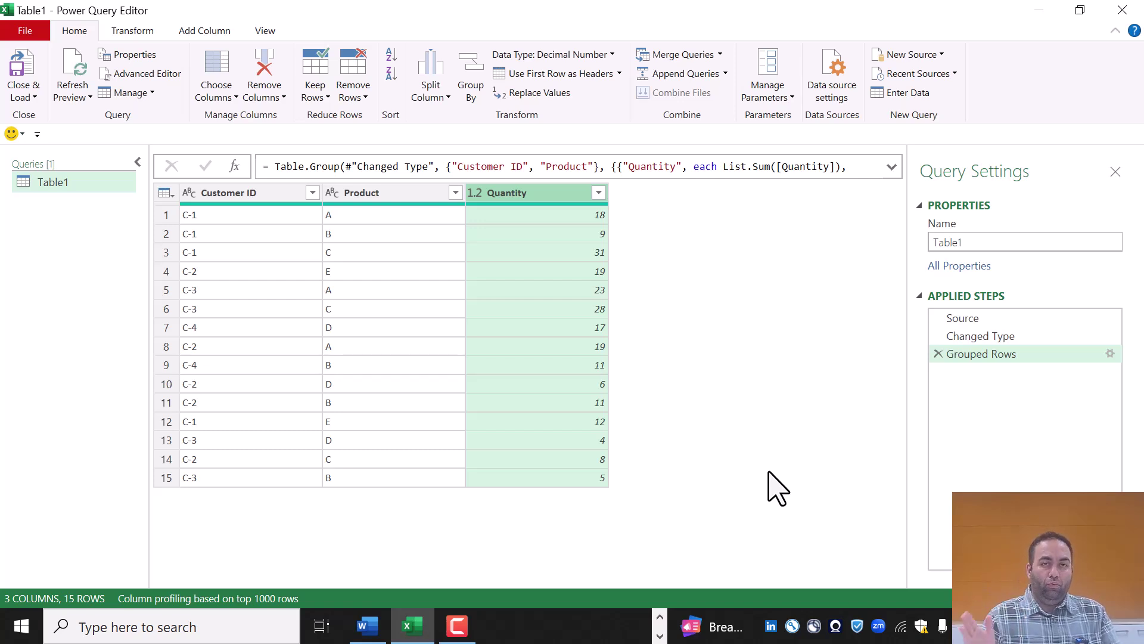
Group the rows by Customer ID using the All Rows operation
{"action": "left_click", "coordinate": [252, 205]}
{"action": "right_click", "coordinate": [252, 205]}
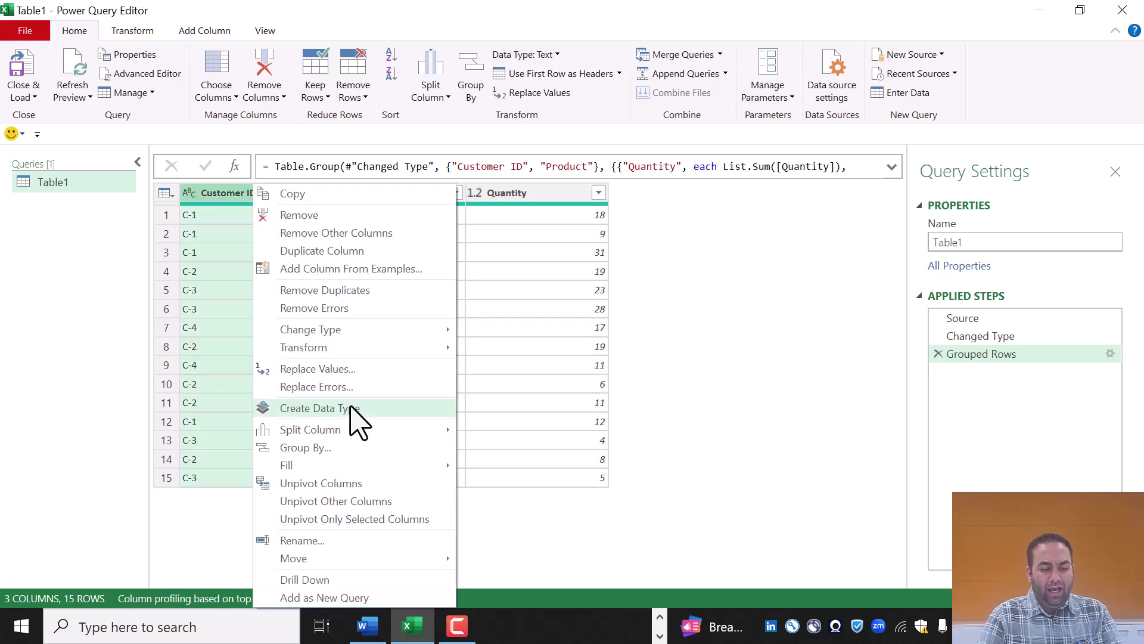
{"action": "left_click", "coordinate": [348, 447]}
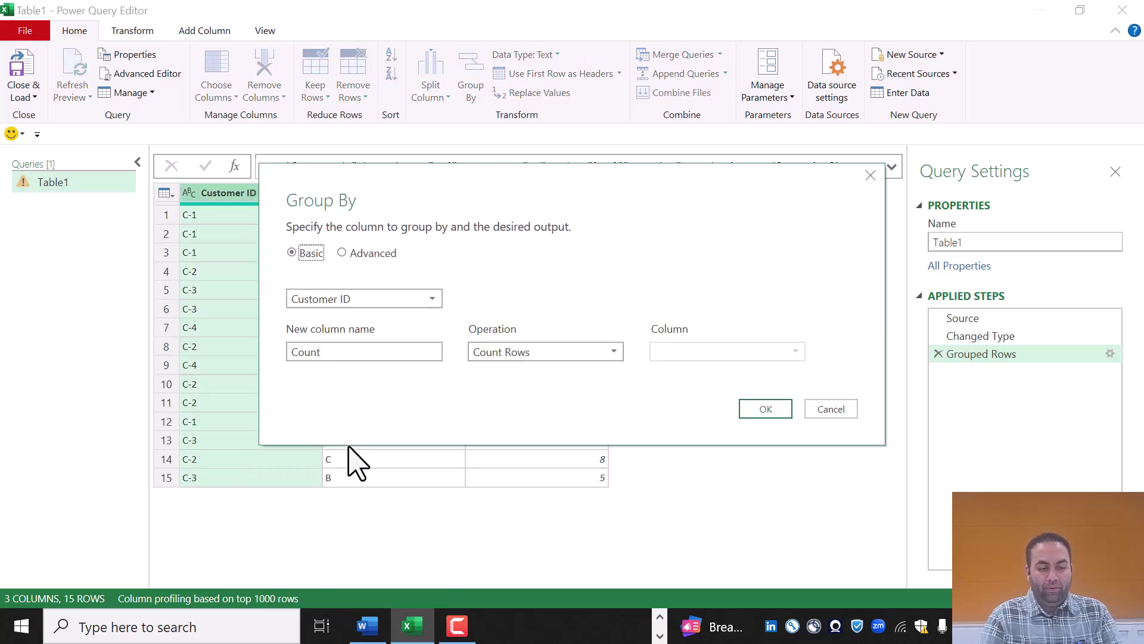
{"action": "left_click", "coordinate": [519, 352]}
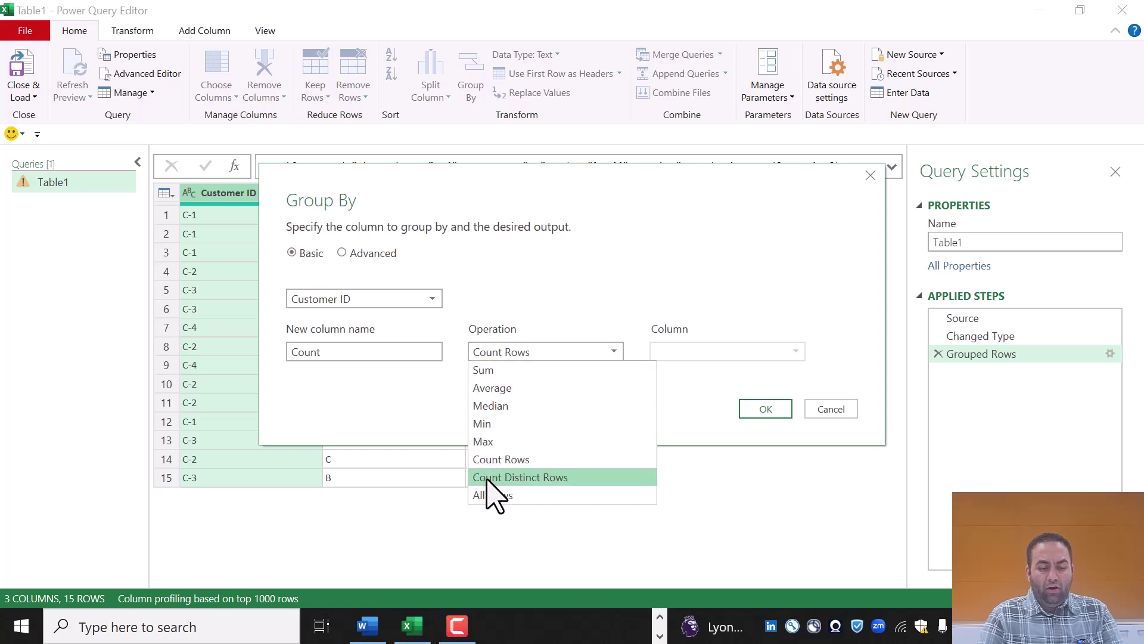
{"action": "left_click", "coordinate": [505, 497]}
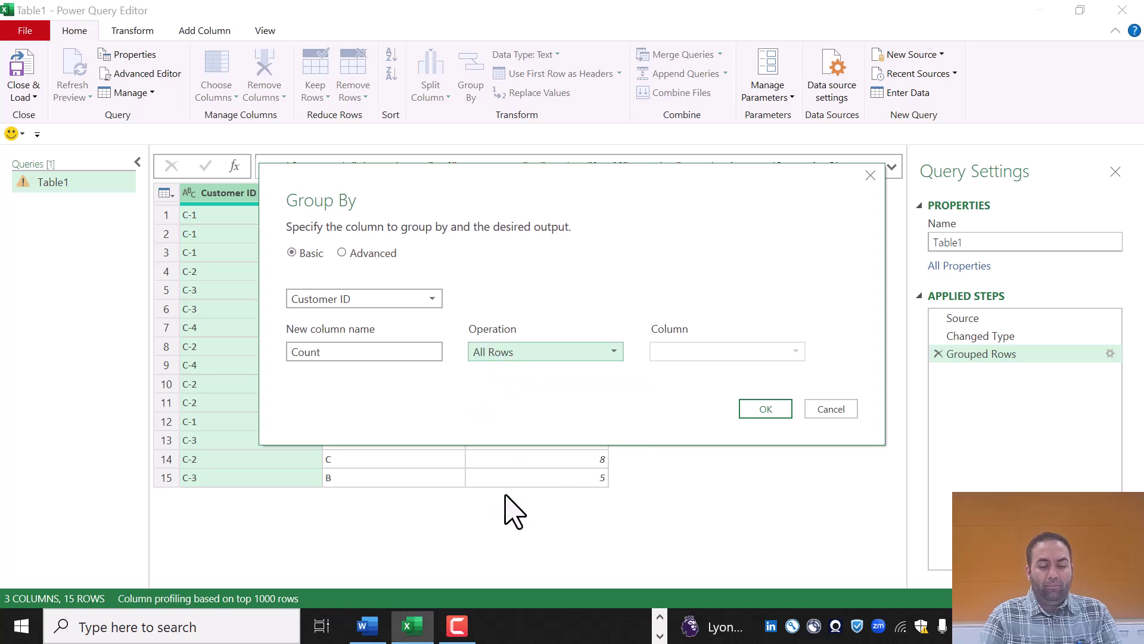
{"action": "left_click", "coordinate": [770, 411]}
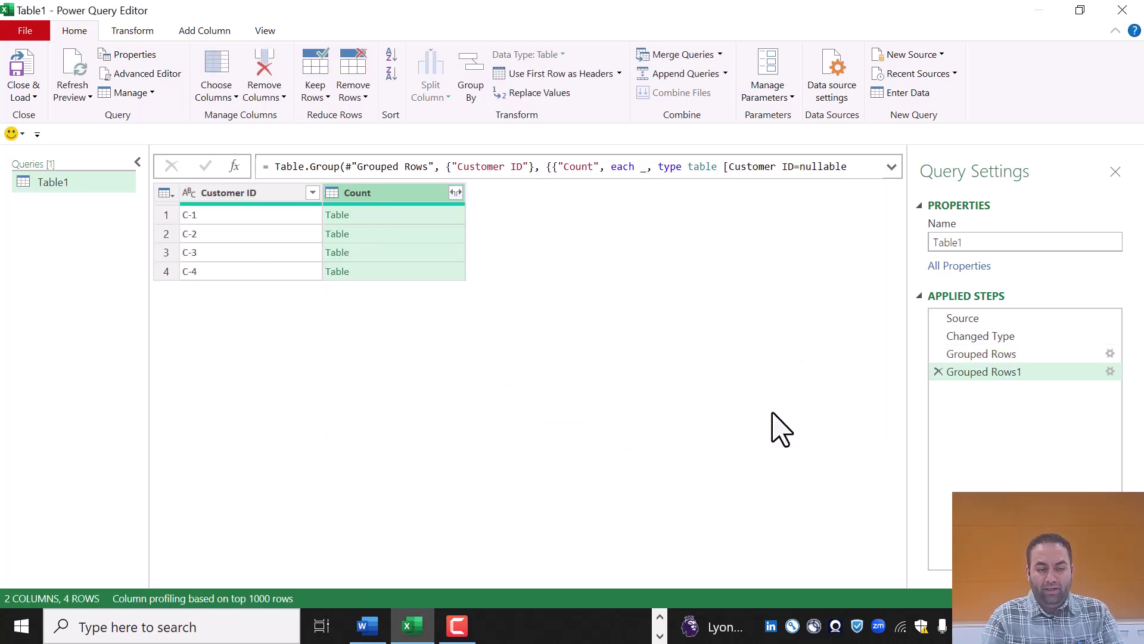
Preview C-1's nested product table and select the type definition in the expanded formula
{"action": "left_click", "coordinate": [405, 215]}
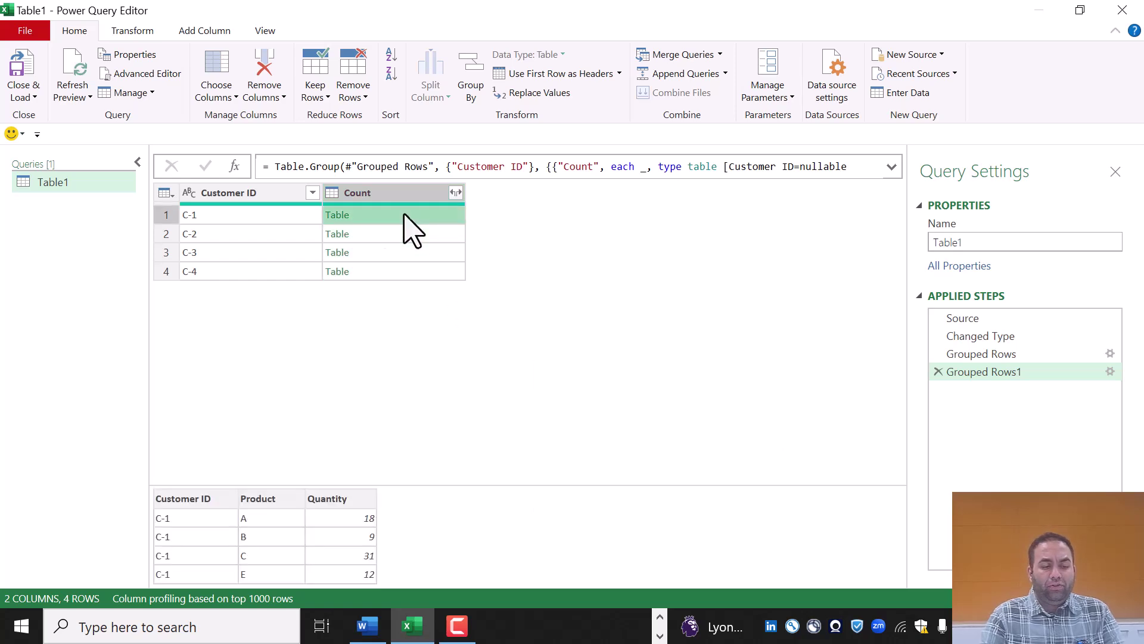
{"action": "left_click_drag", "start_coordinate": [412, 483], "coordinate": [400, 334]}
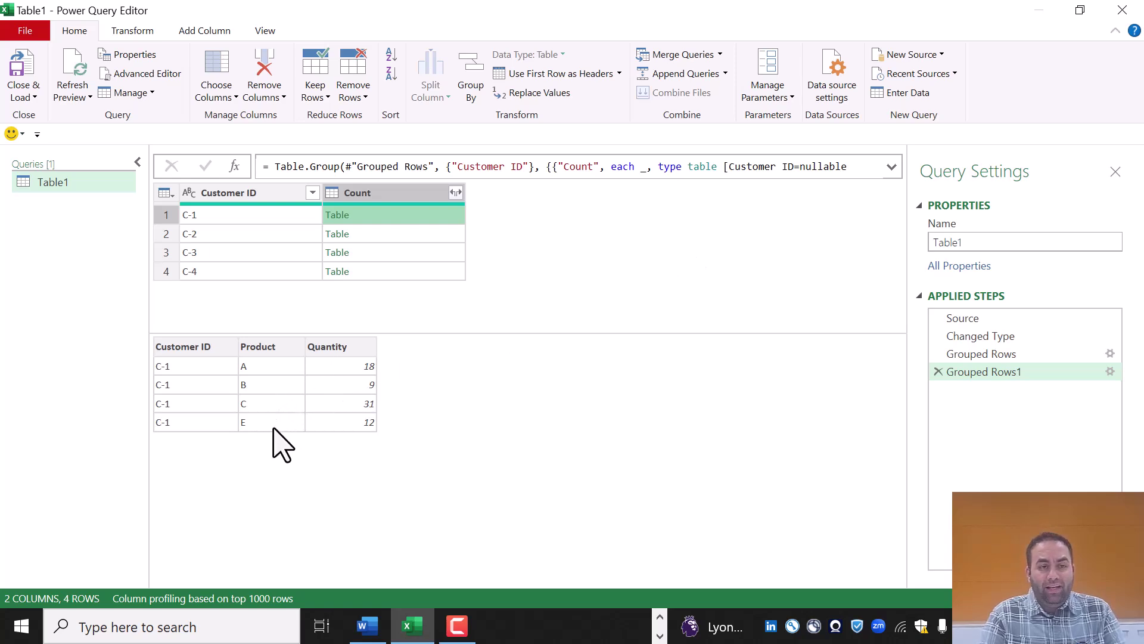
{"action": "left_click", "coordinate": [891, 167]}
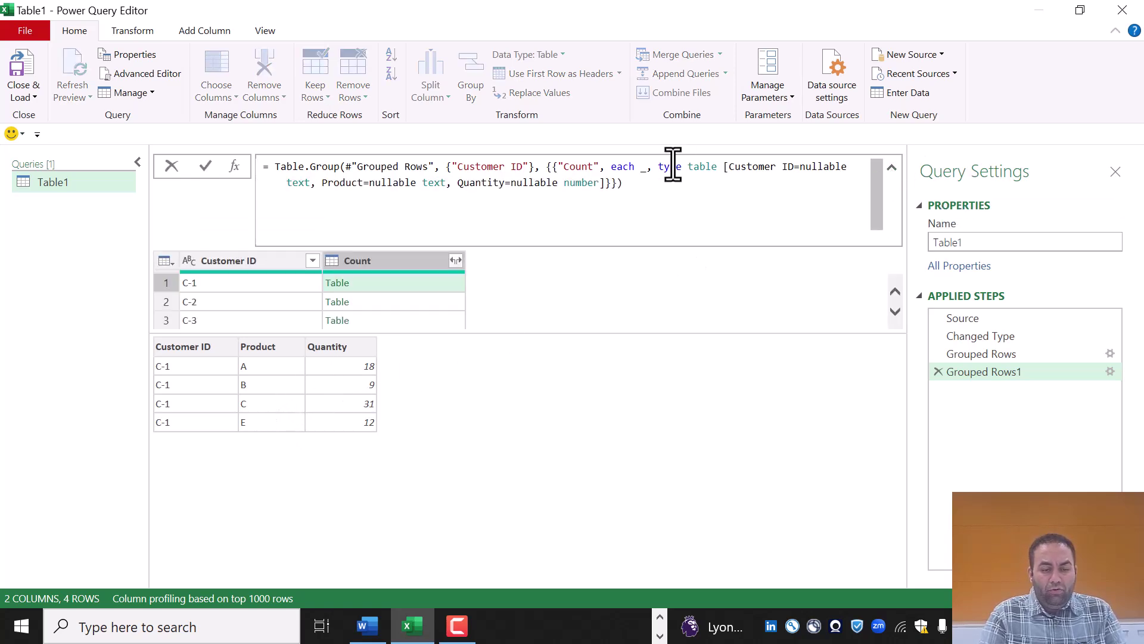
{"action": "left_click", "coordinate": [652, 166]}
Delete the ', type table [...]' declaration from the grouping formula and preview C-1's rows
{"action": "key", "text": "ctrl+shift+End"}
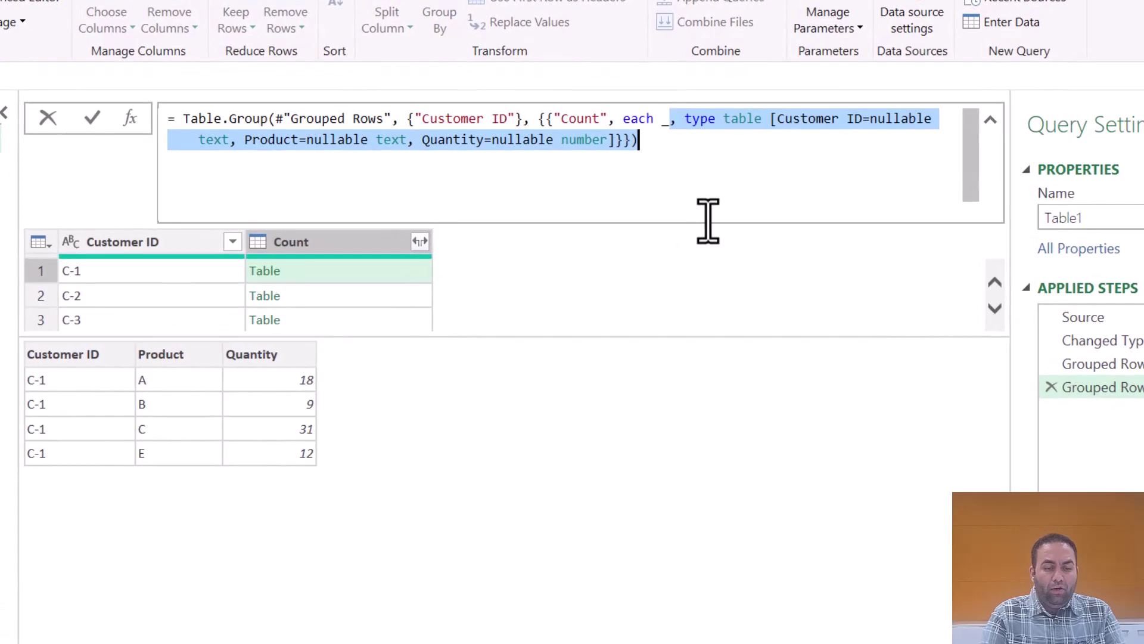
{"action": "key", "text": "Delete"}
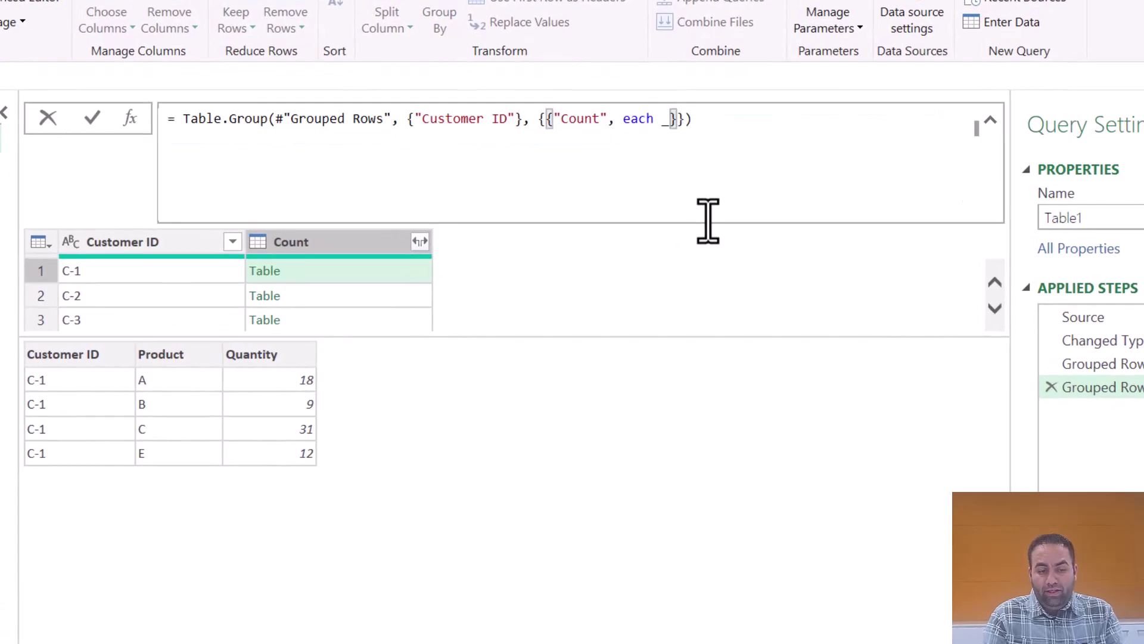
{"action": "key", "text": "Return"}
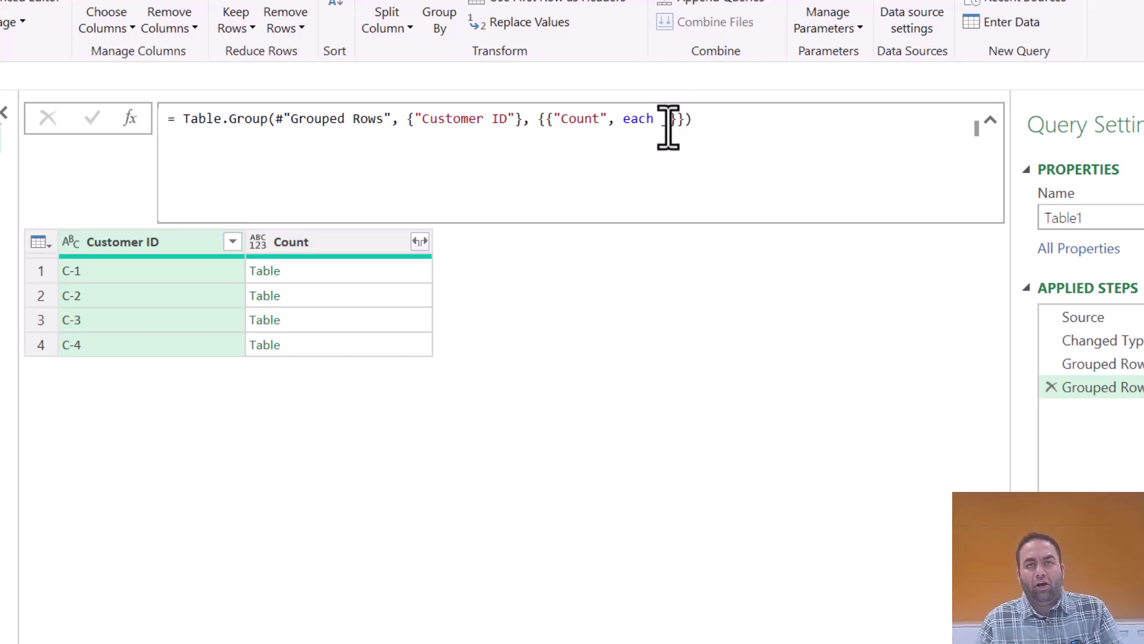
{"action": "left_click", "coordinate": [371, 273]}
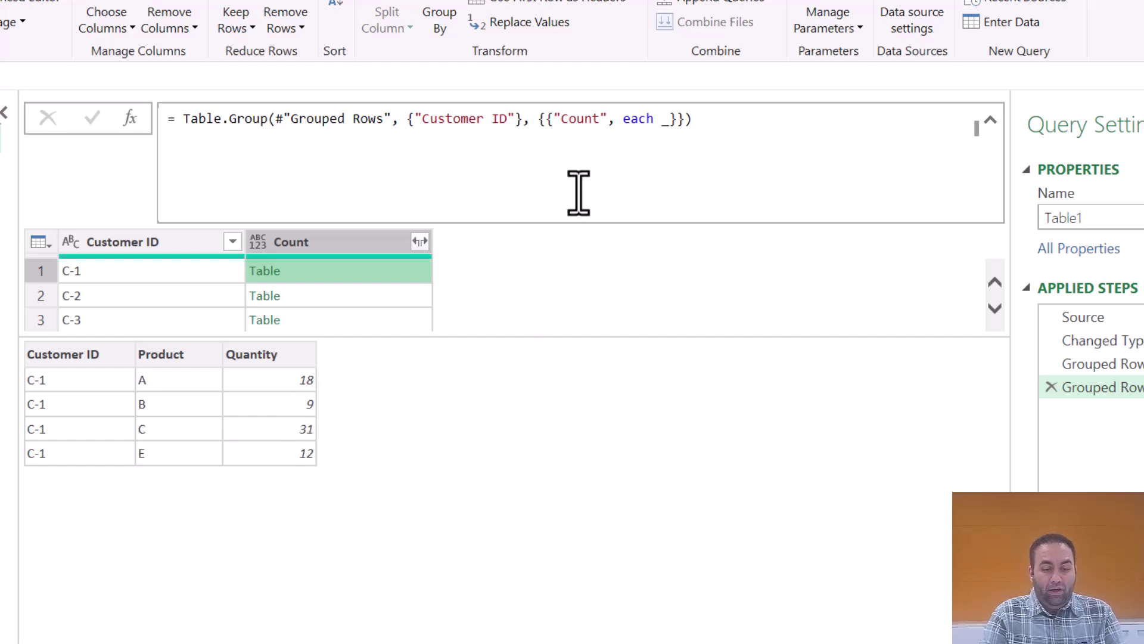
{"action": "left_click", "coordinate": [666, 130]}
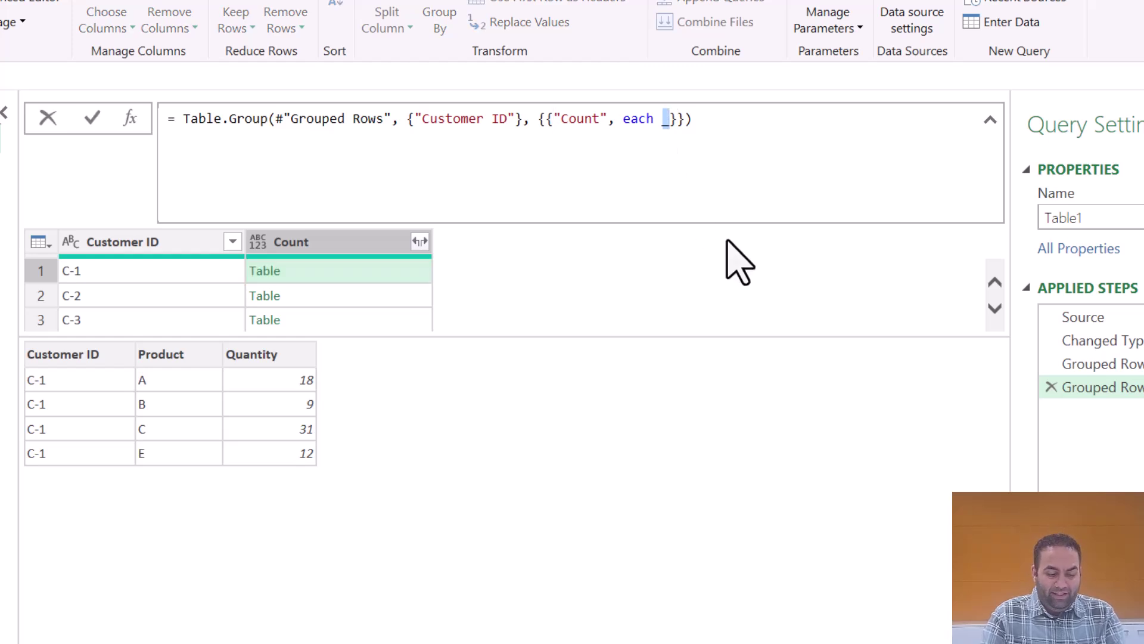
{"action": "type", "text": "table"}
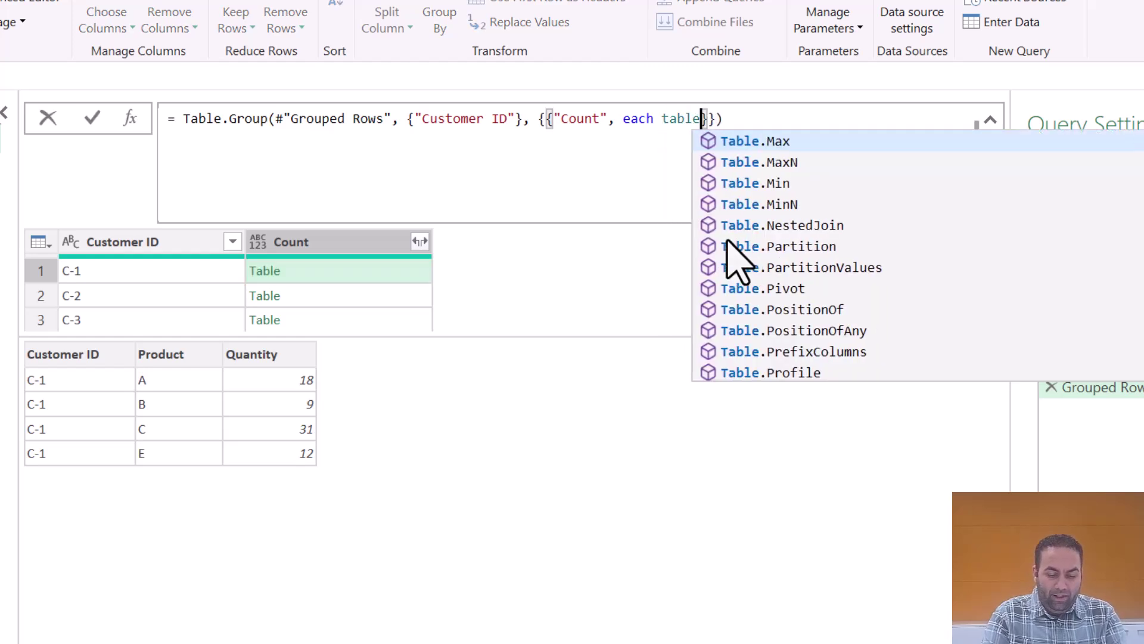
{"action": "type", "text": "rowc"}
{"action": "key", "text": "Tab"}
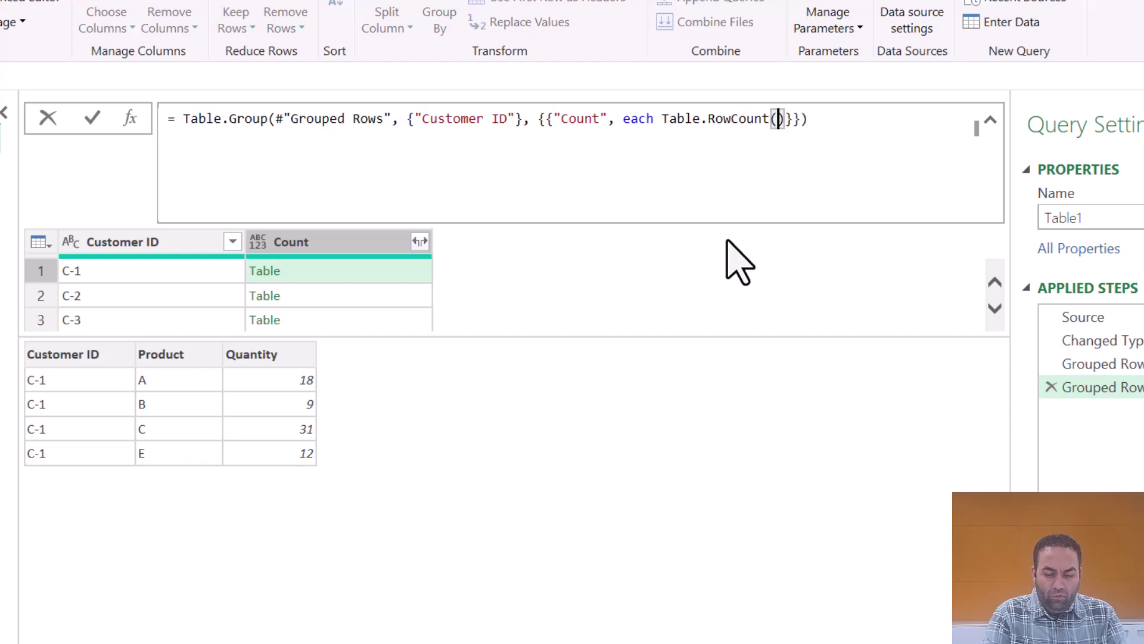
{"action": "type", "text": "_"}
{"action": "key", "text": "Return"}
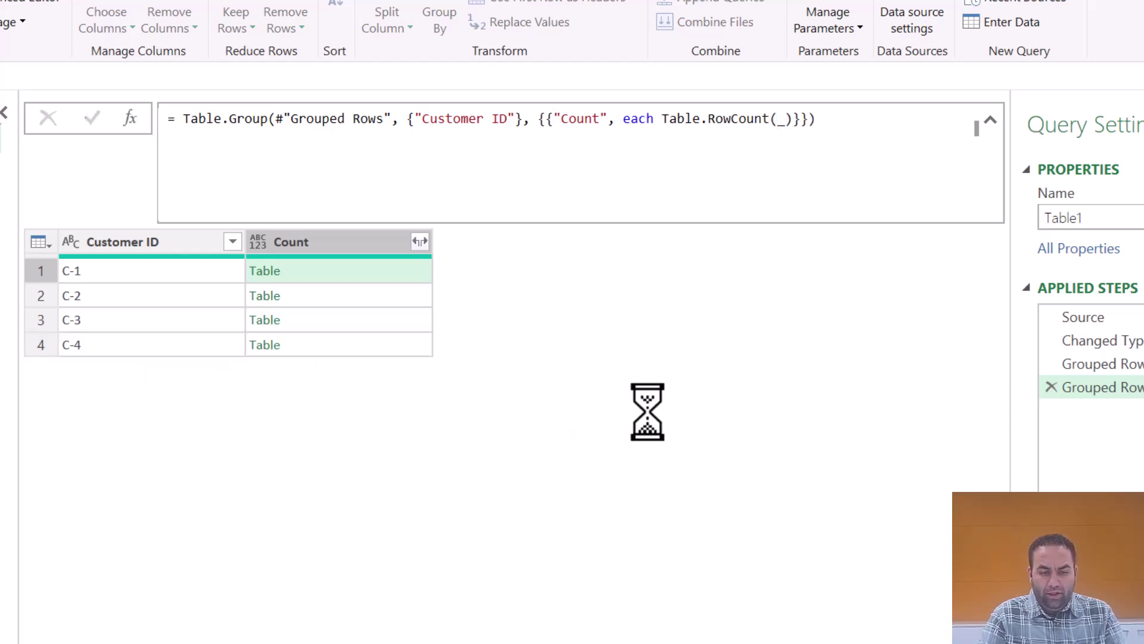
{"action": "left_click", "coordinate": [772, 118]}
{"action": "key", "text": "ctrl+shift+Left"}
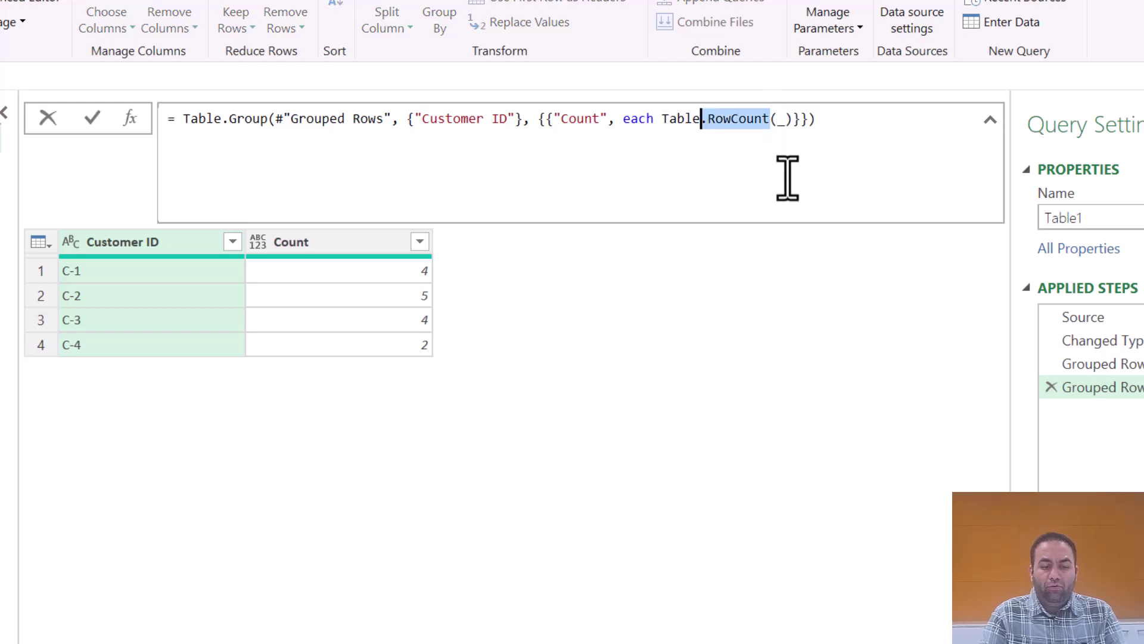
{"action": "key", "text": "ctrl+shift+Left"}
{"action": "key", "text": "Right"}
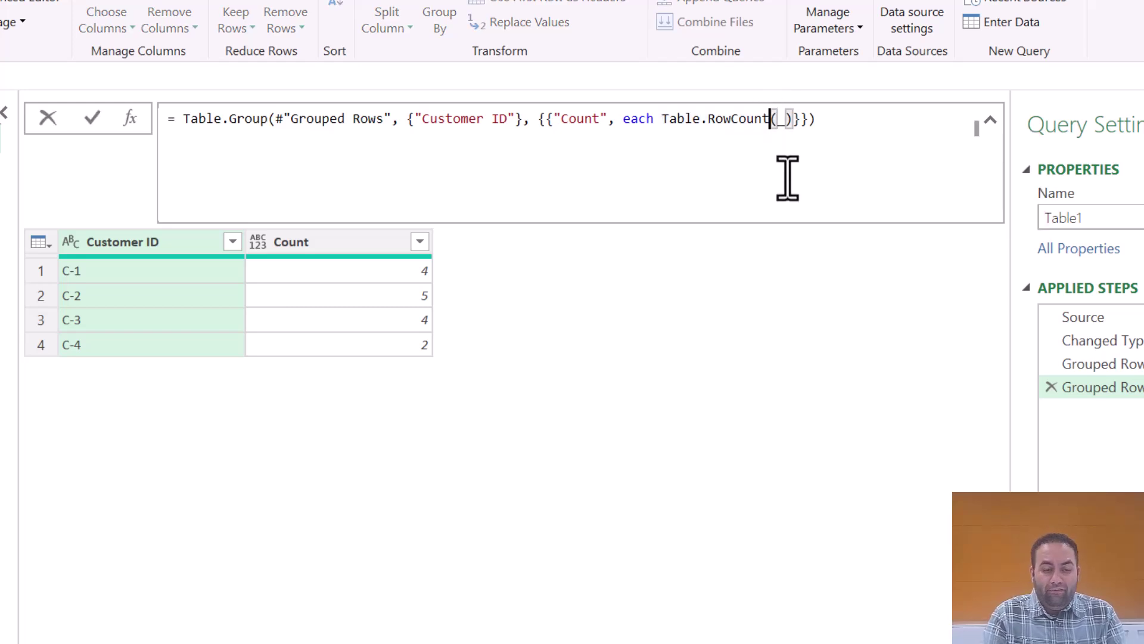
{"action": "key", "text": "Left"}
{"action": "key", "text": "ctrl+shift+Left"}
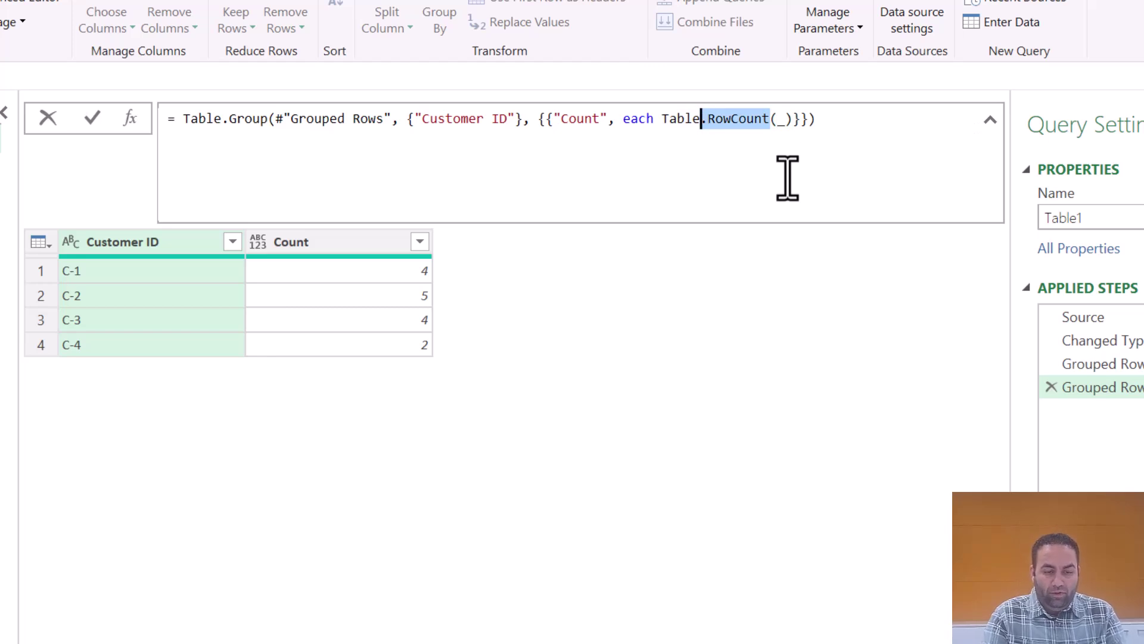
{"action": "key", "text": "ctrl+shift+Left"}
{"action": "key", "text": "Delete"}
{"action": "key", "text": "Return"}
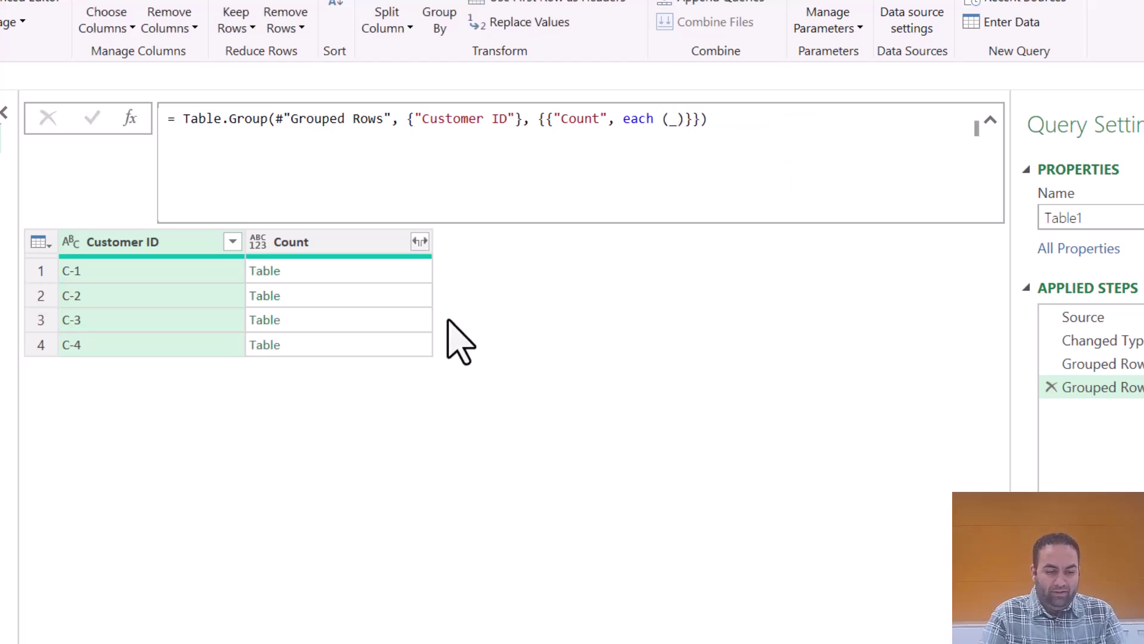
Change the grouping aggregation to Table.Max(_,"Quantity") so each customer keeps its top-quantity row
{"action": "left_click", "coordinate": [394, 272]}
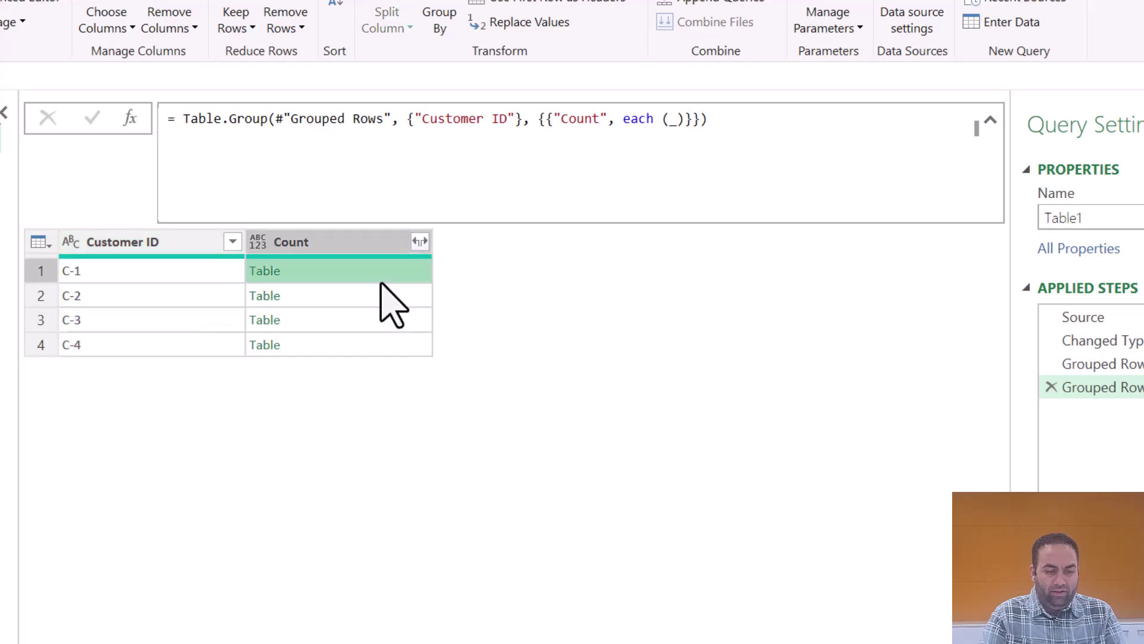
{"action": "left_click", "coordinate": [664, 134]}
{"action": "type", "text": "ta"}
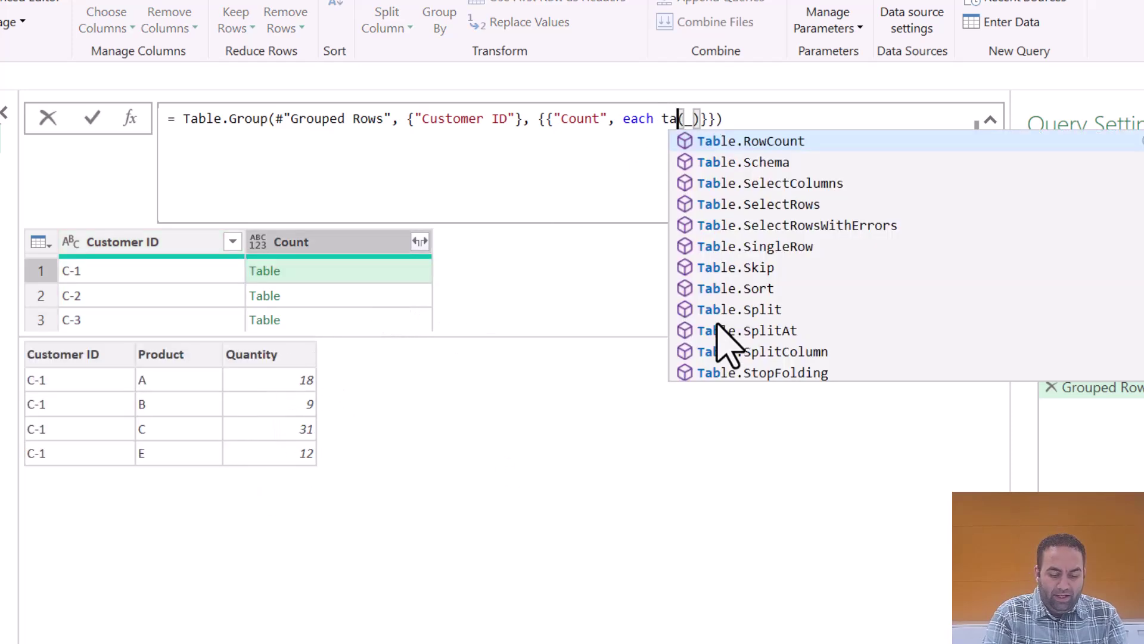
{"action": "type", "text": "blema"}
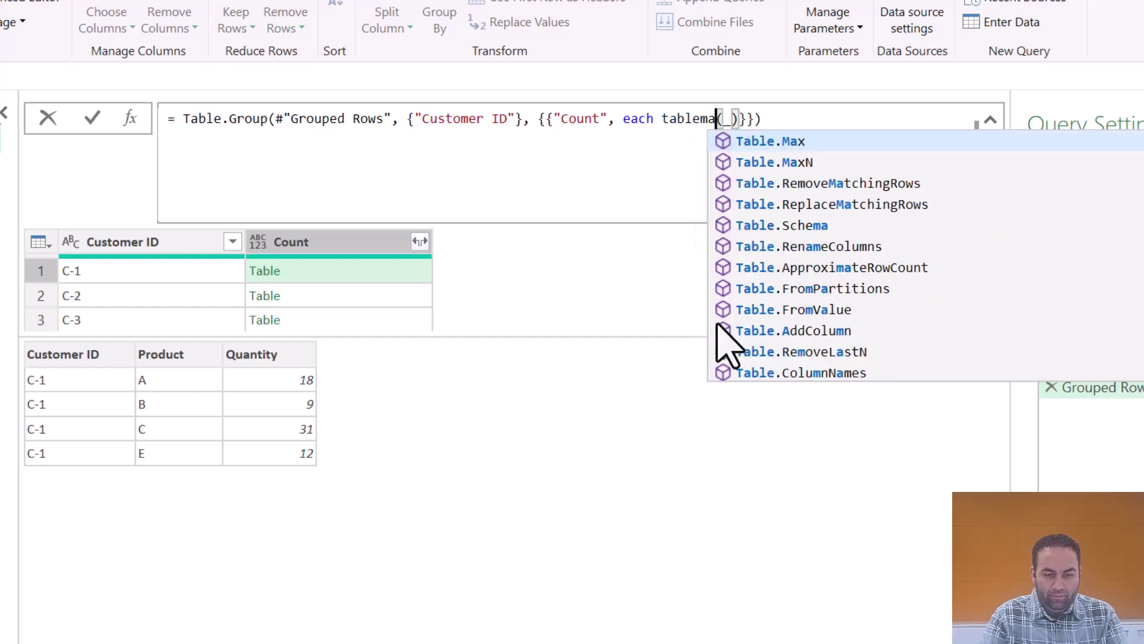
{"action": "key", "text": "Tab"}
{"action": "key", "text": "Right"}
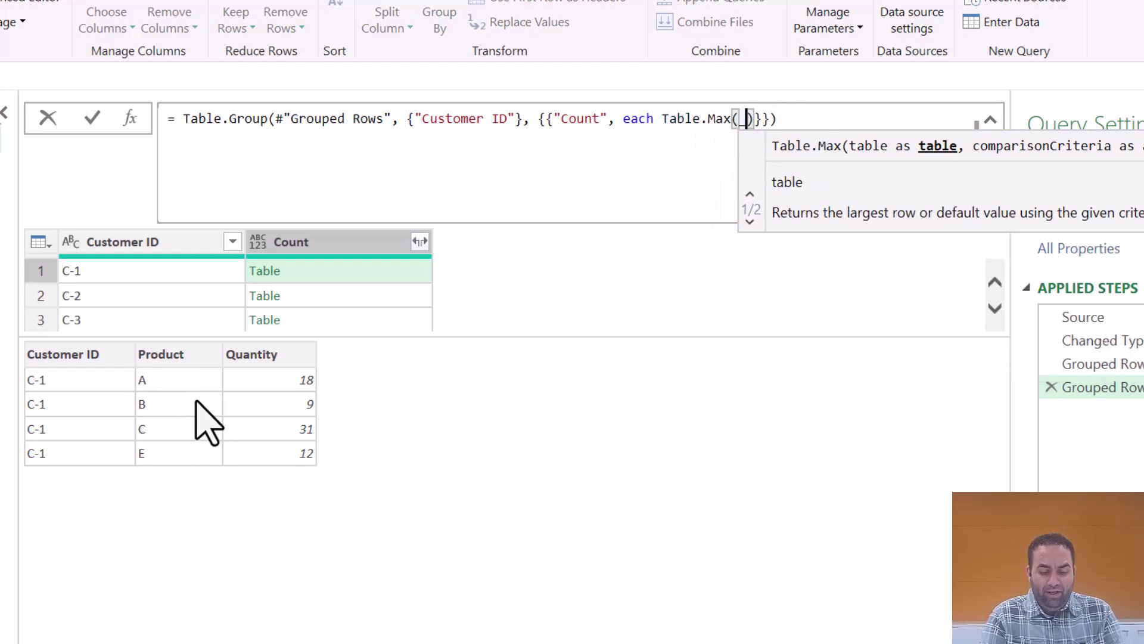
{"action": "type", "text": ","}
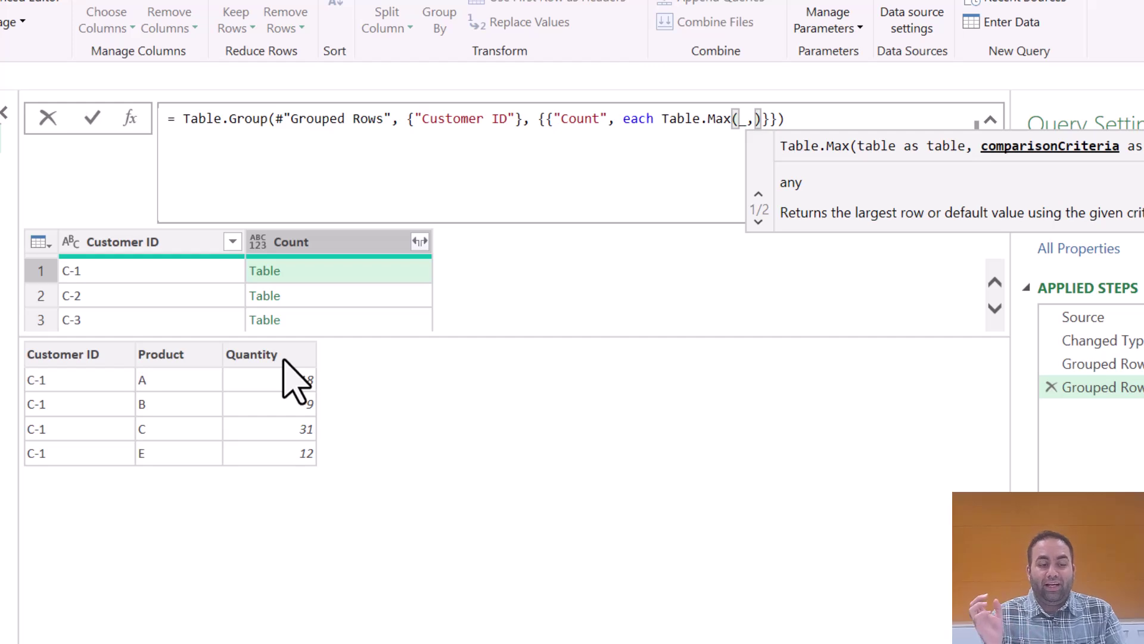
{"action": "type", "text": "\""}
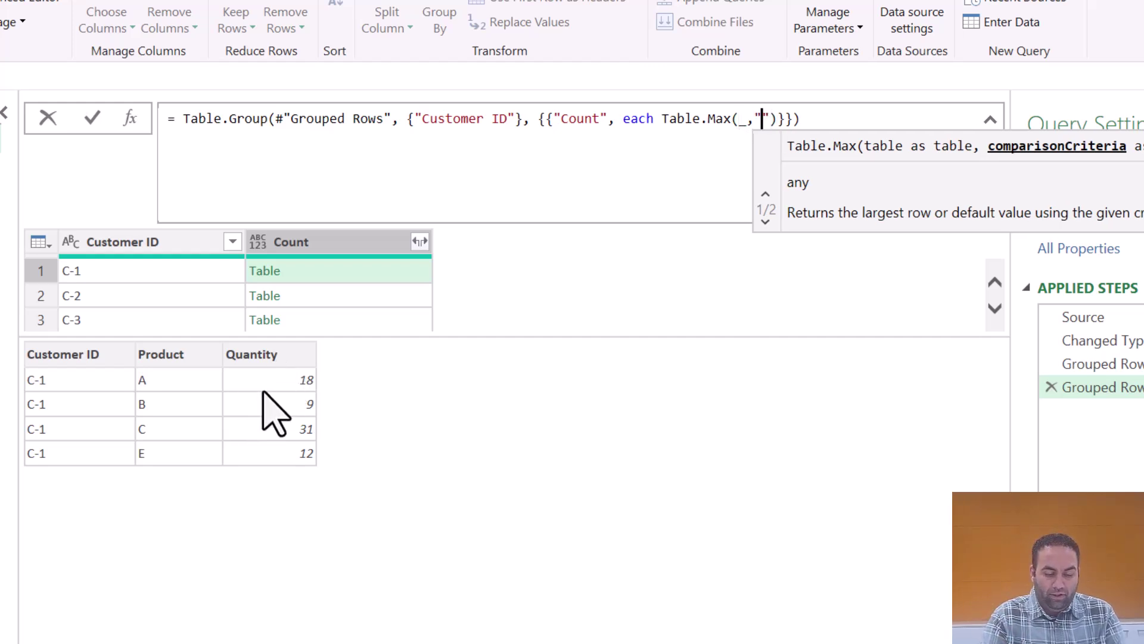
{"action": "type", "text": "Quantity"}
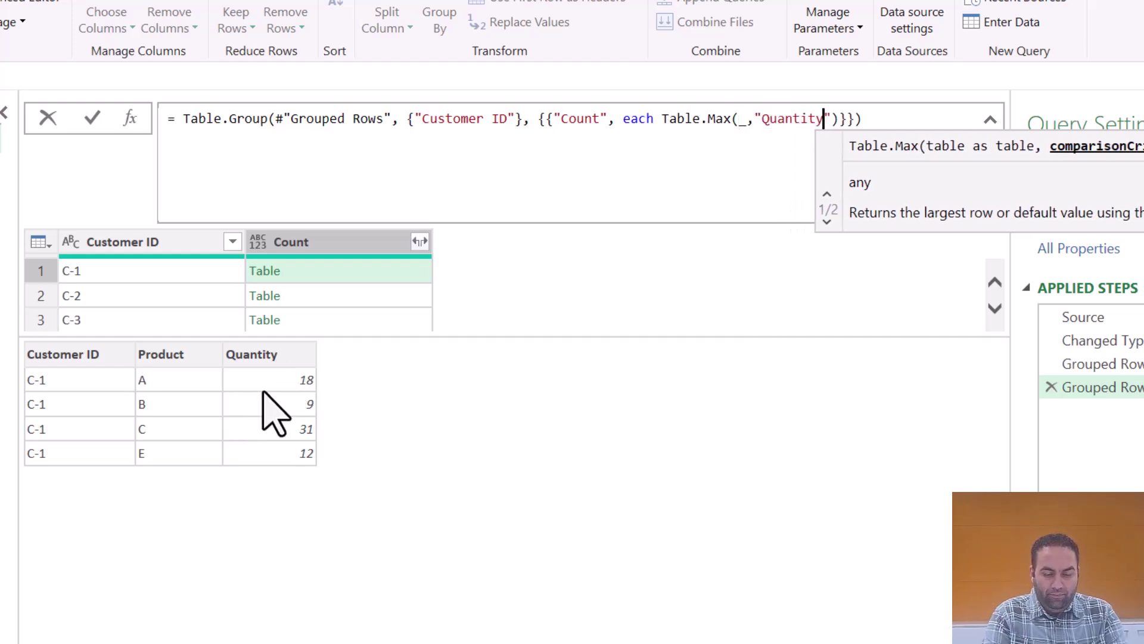
{"action": "key", "text": "Return"}
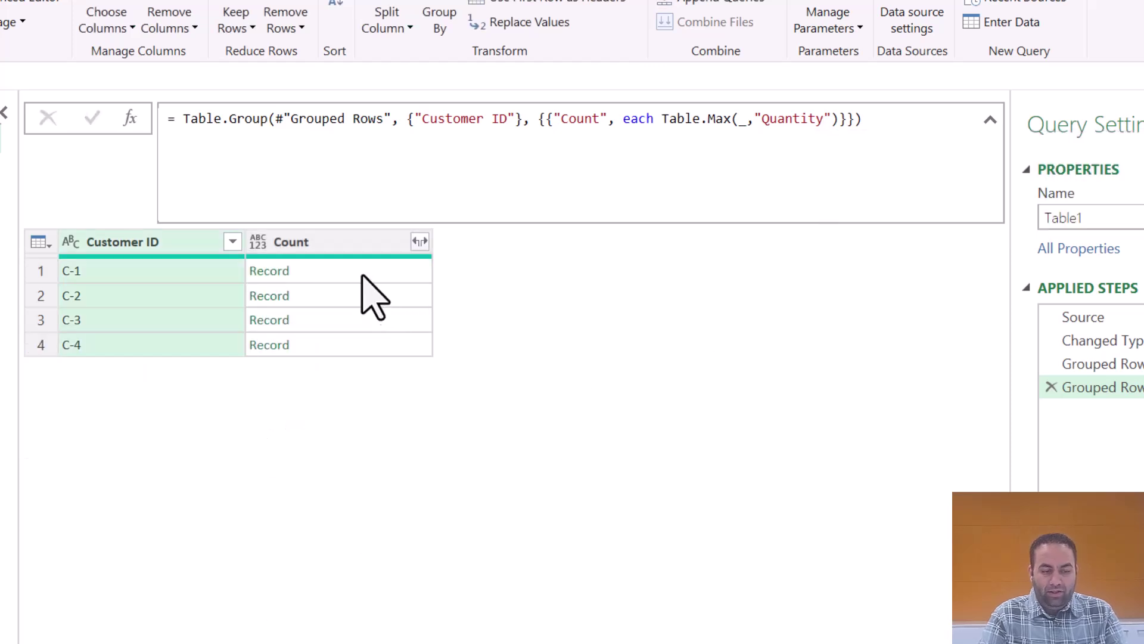
Preview the top records for C-1 (C, 31) and C-2 (A, 19), and open Count's expand list
{"action": "left_click", "coordinate": [362, 271]}
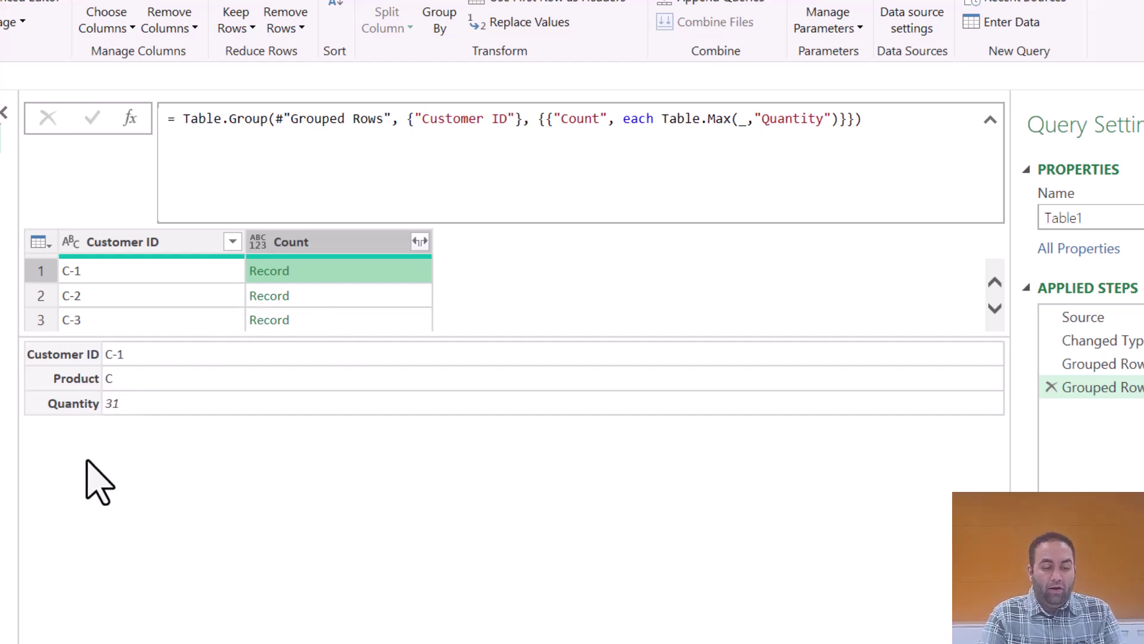
{"action": "left_click", "coordinate": [341, 302]}
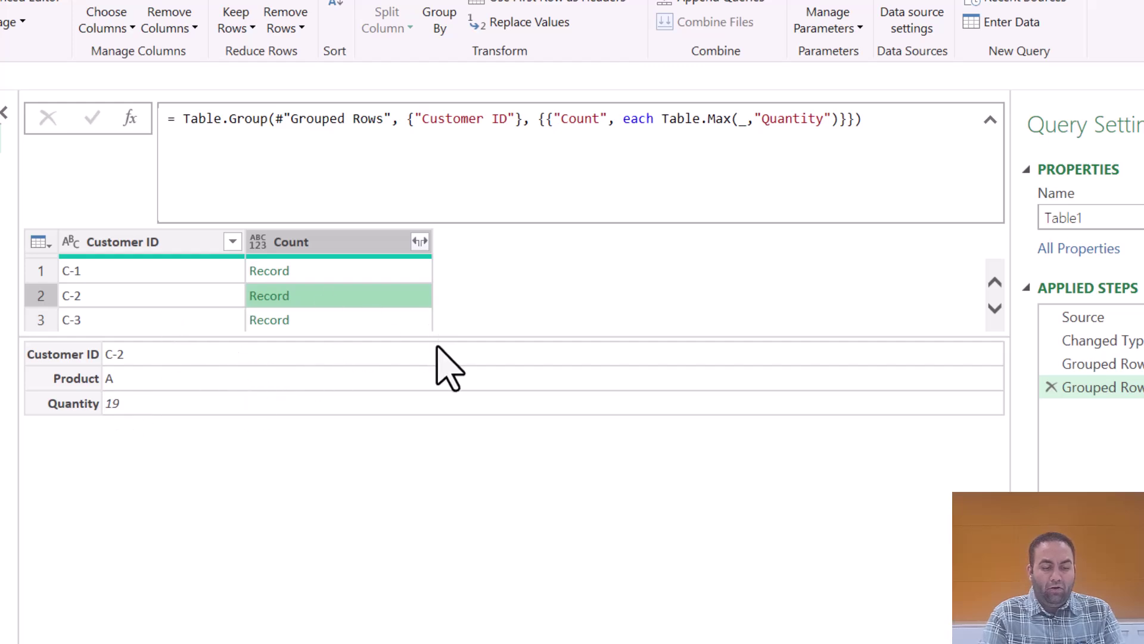
{"action": "left_click", "coordinate": [420, 242]}
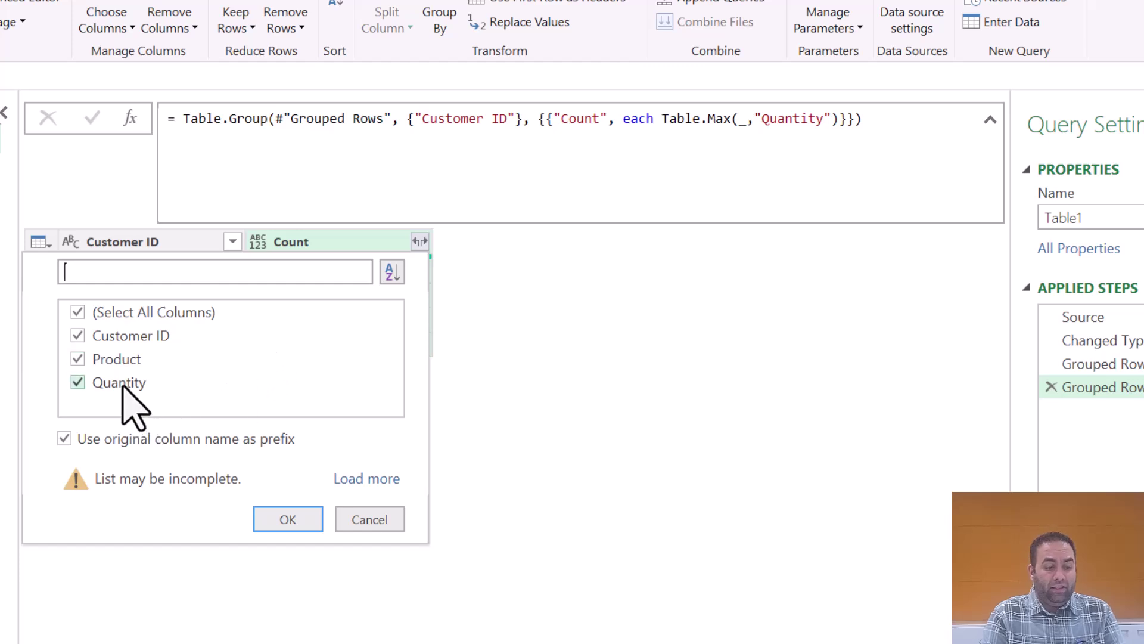
Expand Count into only Product and Quantity, excluding Customer ID and the column-name prefix
{"action": "left_click", "coordinate": [77, 358]}
{"action": "left_click", "coordinate": [77, 335]}
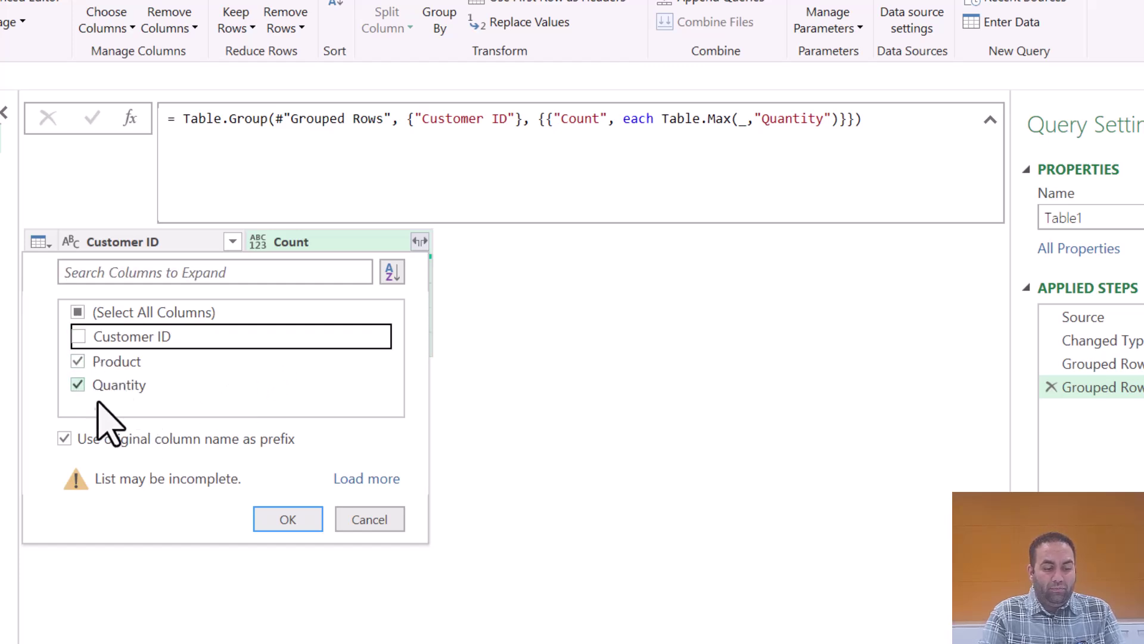
{"action": "left_click", "coordinate": [77, 440]}
{"action": "left_click", "coordinate": [314, 520]}
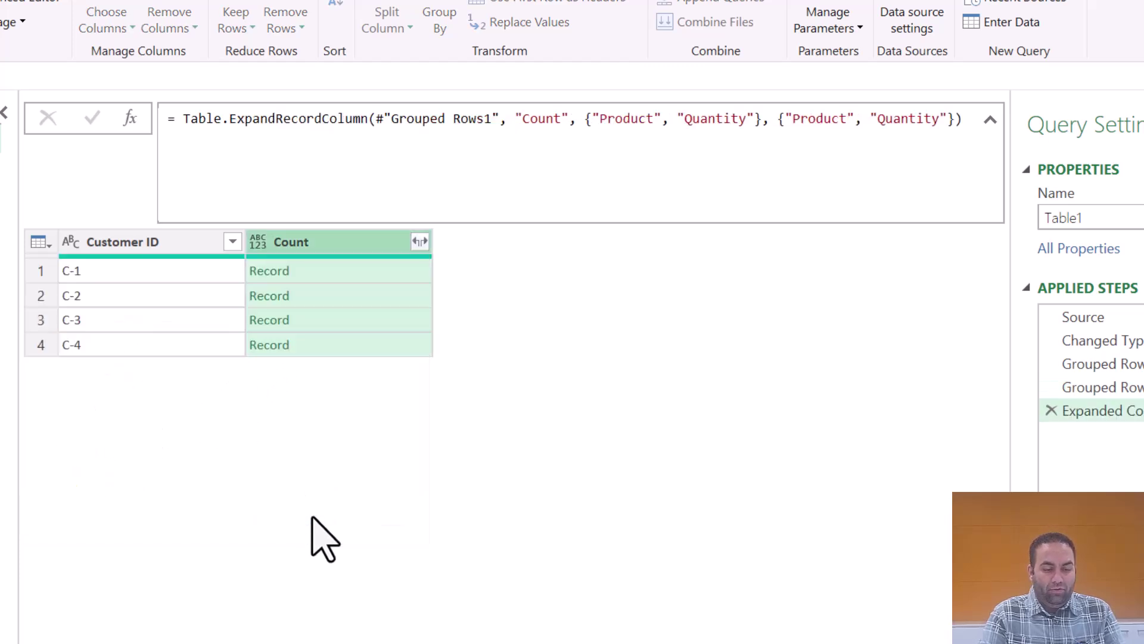